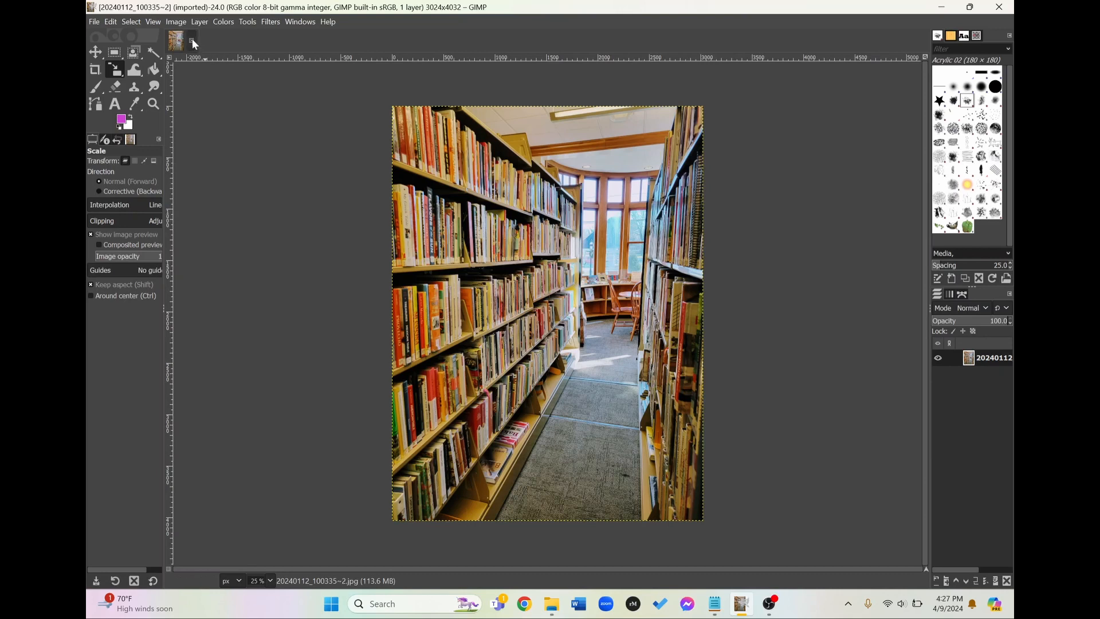
# Close the open photo and create a new blank image 8.5 inches wide and 11 inches high
pyautogui.click(193, 42)
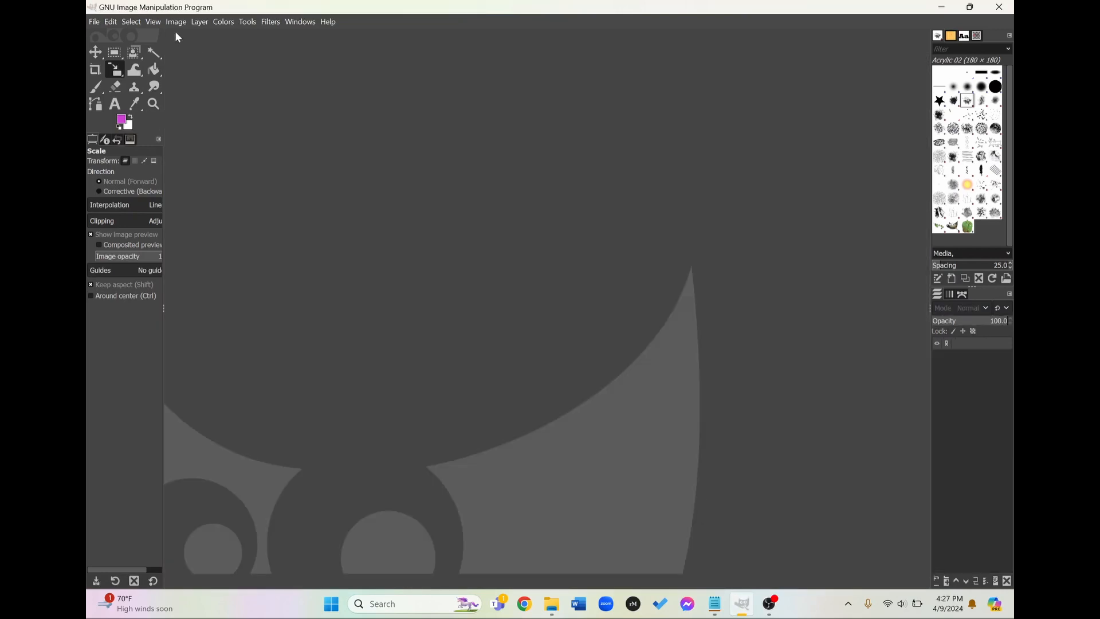
pyautogui.click(98, 22)
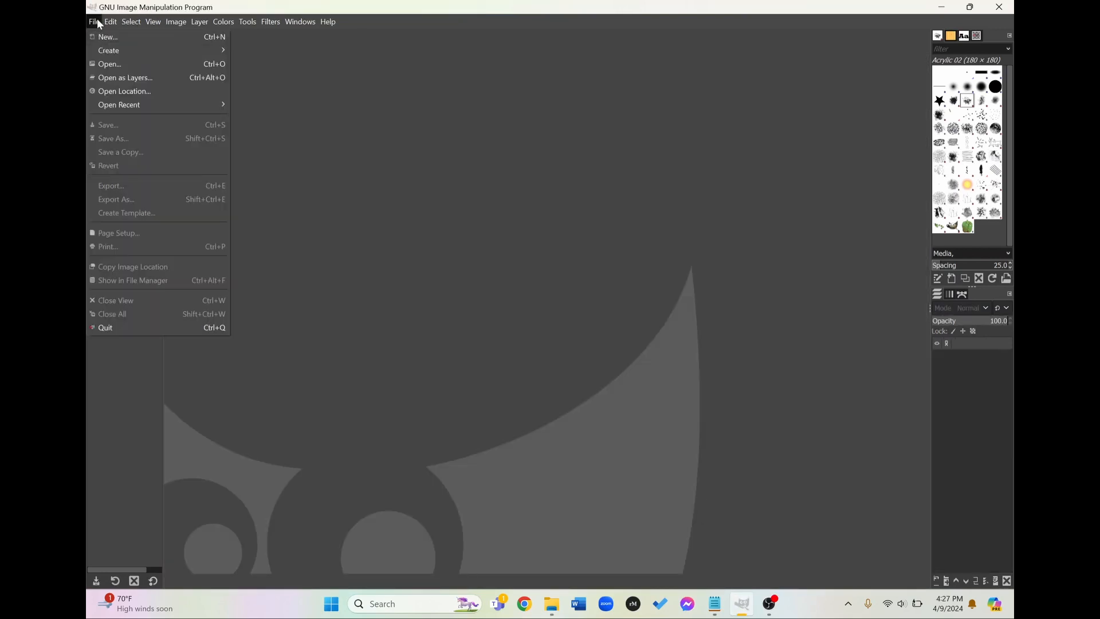
pyautogui.click(126, 36)
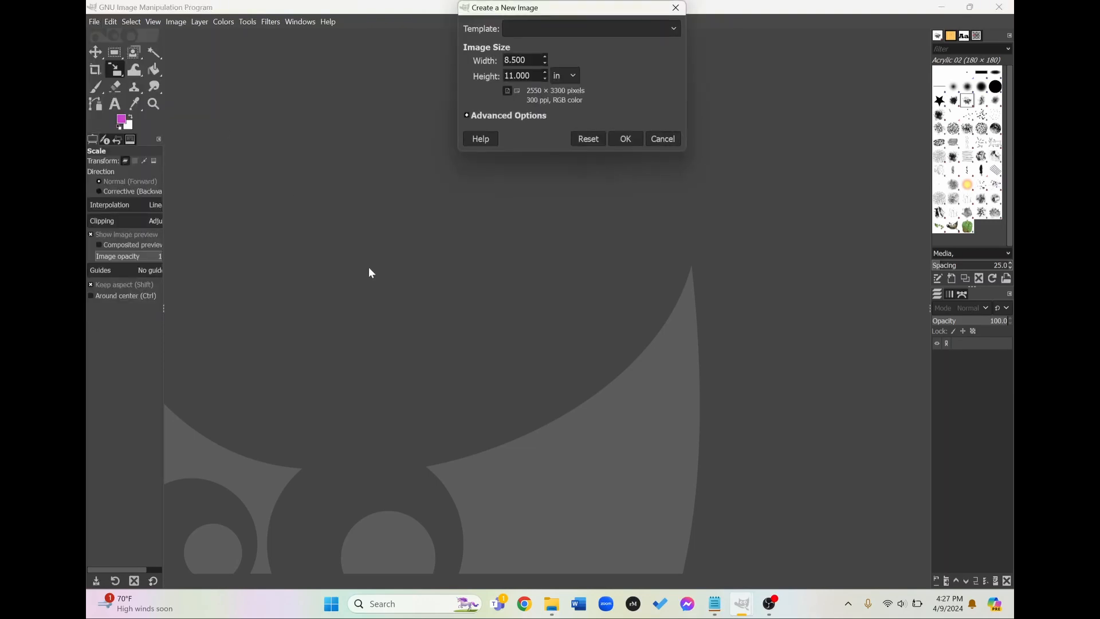
pyautogui.click(672, 29)
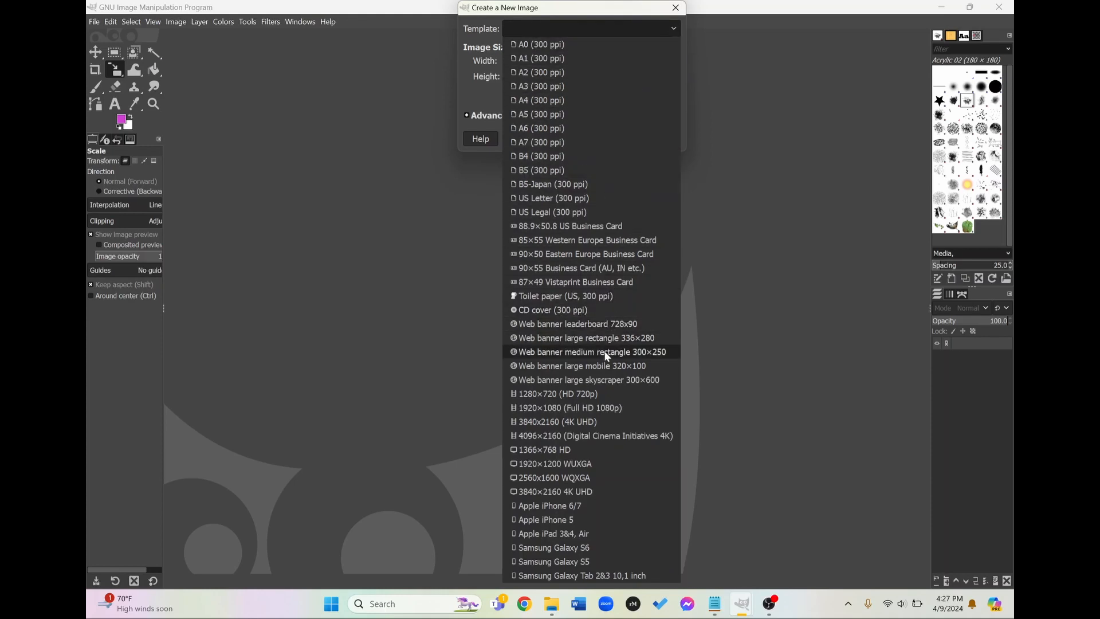
pyautogui.click(663, 32)
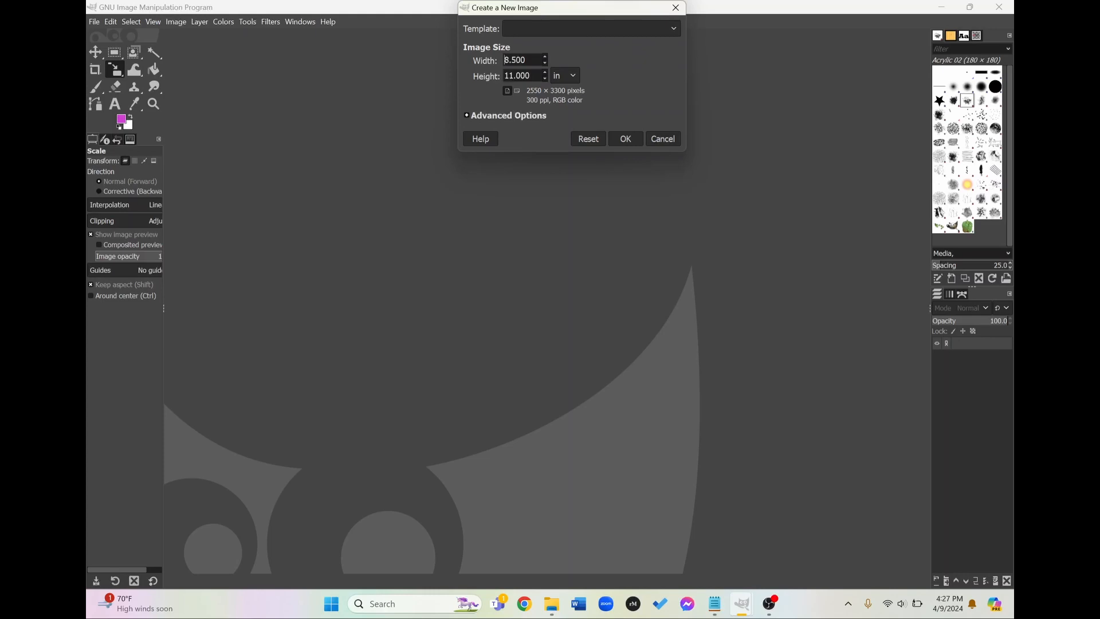
pyautogui.click(566, 75)
pyautogui.click(644, 82)
pyautogui.click(626, 138)
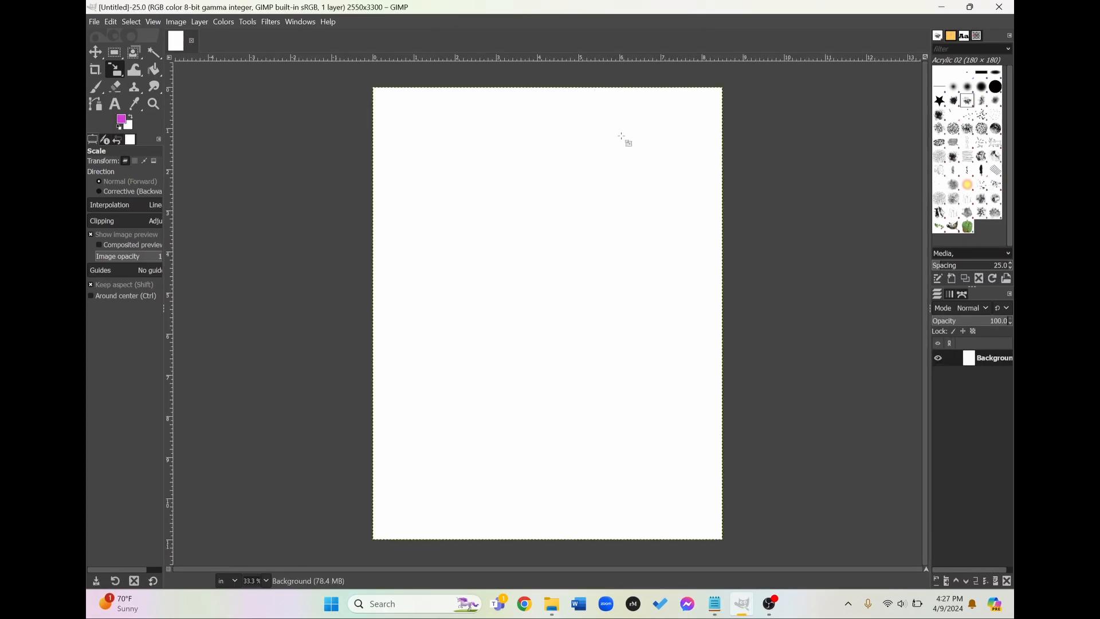
# Bring the library photo 20240112_100335~2.jpg from the file folder into the blank image as a new layer
pyautogui.click(551, 604)
pyautogui.click(492, 539)
pyautogui.moveTo(379, 215); pyautogui.dragTo(780, 376)
pyautogui.click(460, 306)
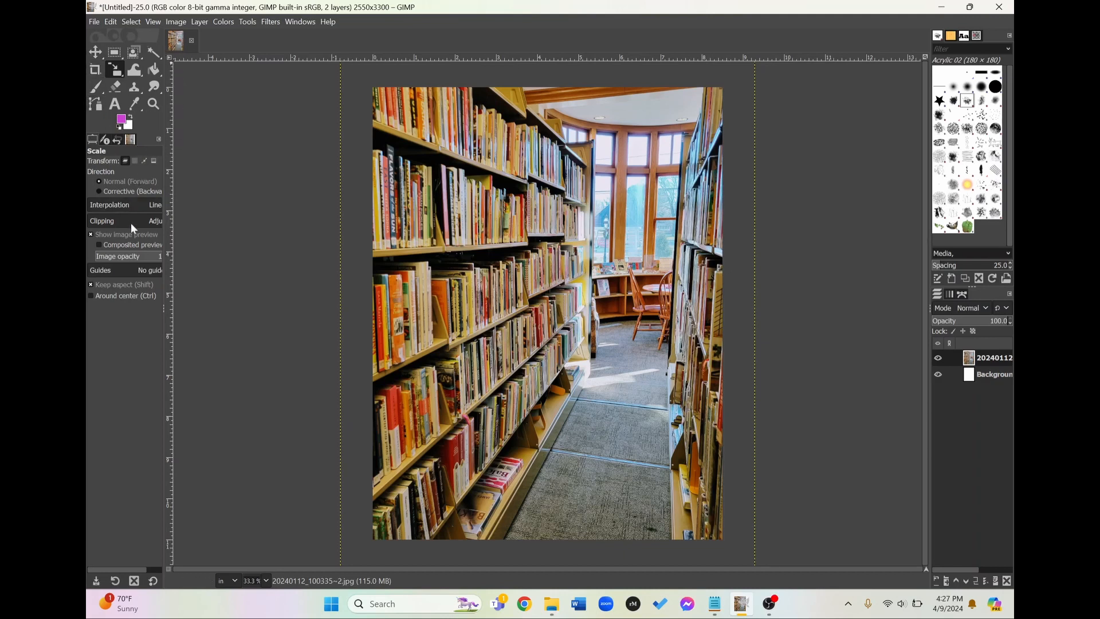
pyautogui.click(98, 50)
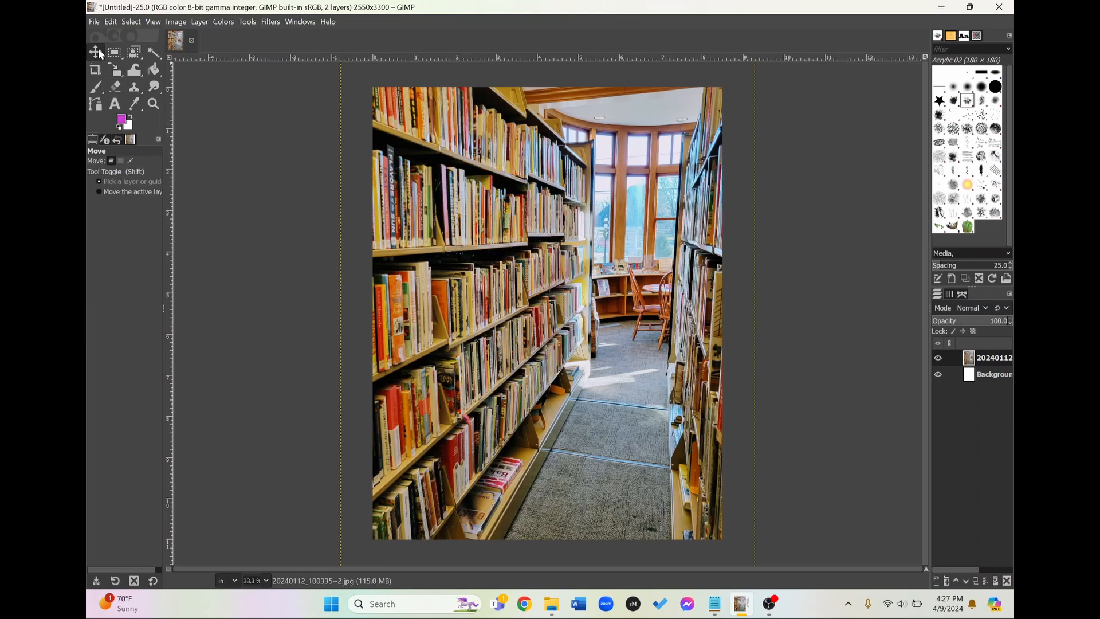
pyautogui.click(116, 53)
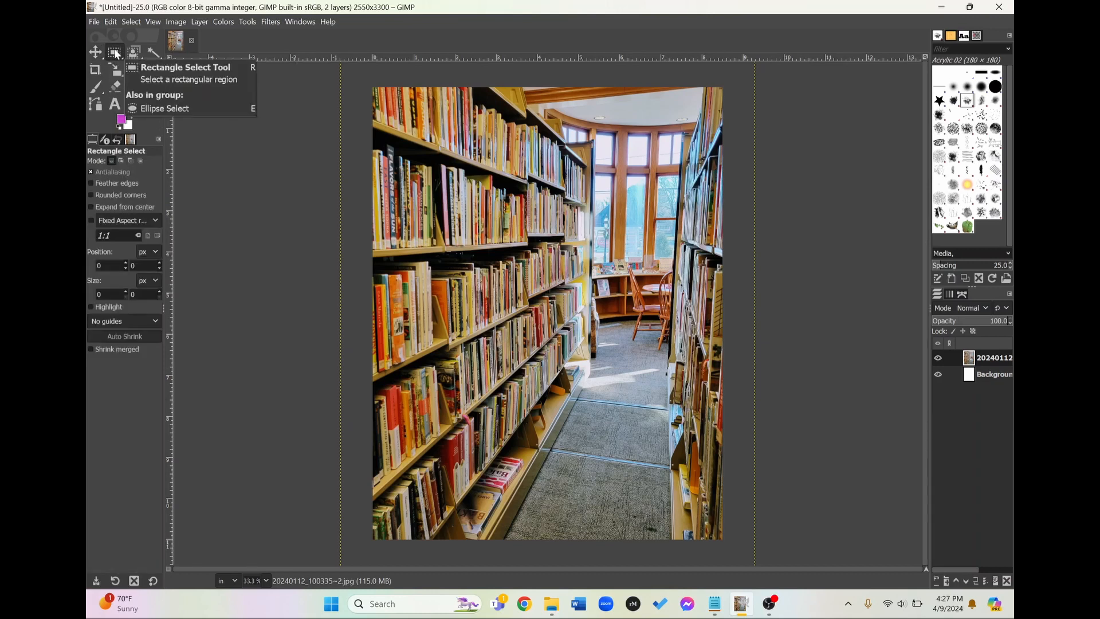
pyautogui.click(134, 53)
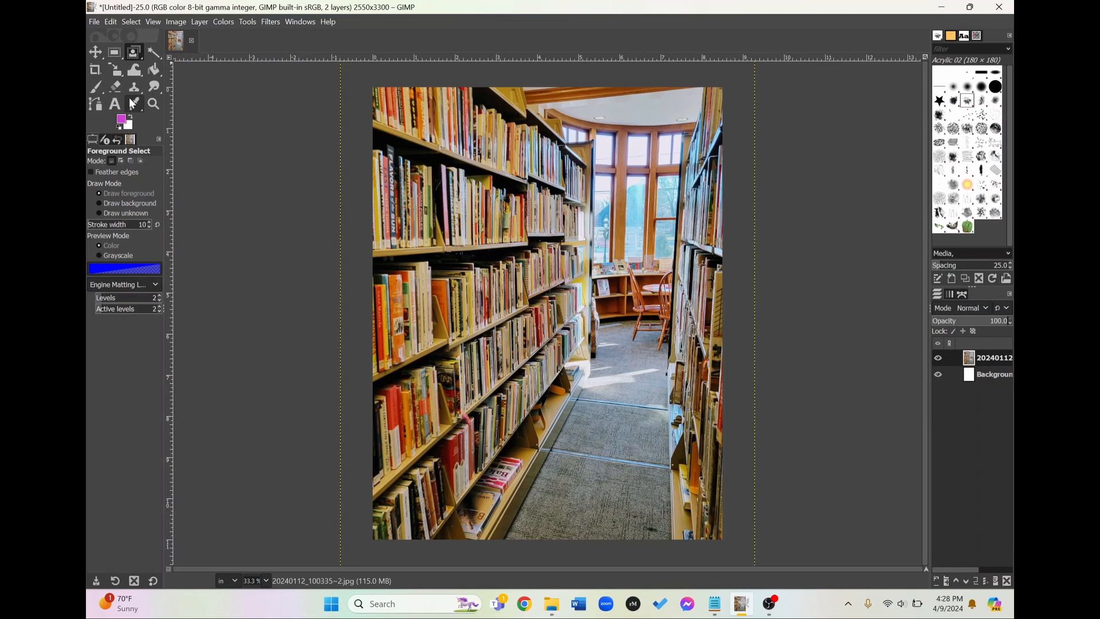
pyautogui.moveTo(115, 53)
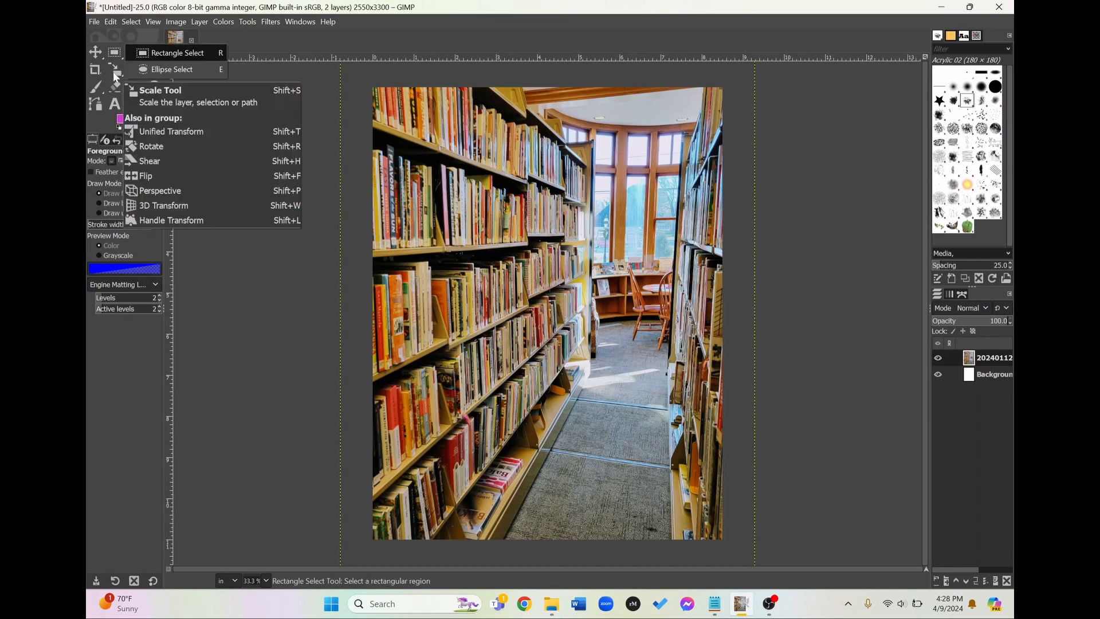
pyautogui.moveTo(117, 77)
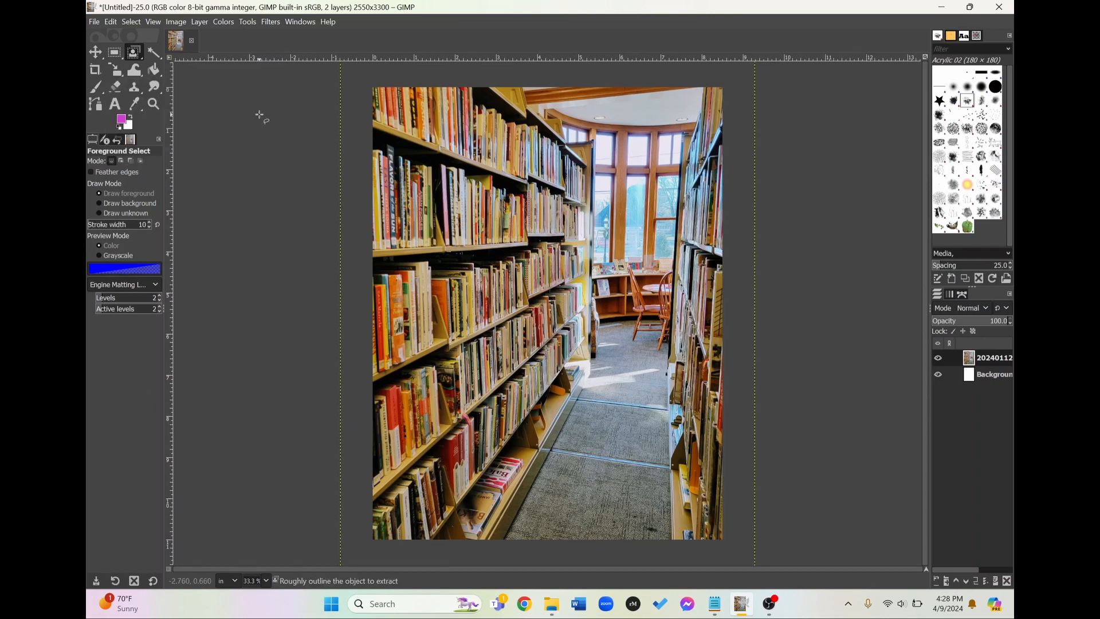
# Move the photo layer so its upper-left corner lines up with the canvas's upper-left corner
pyautogui.click(95, 53)
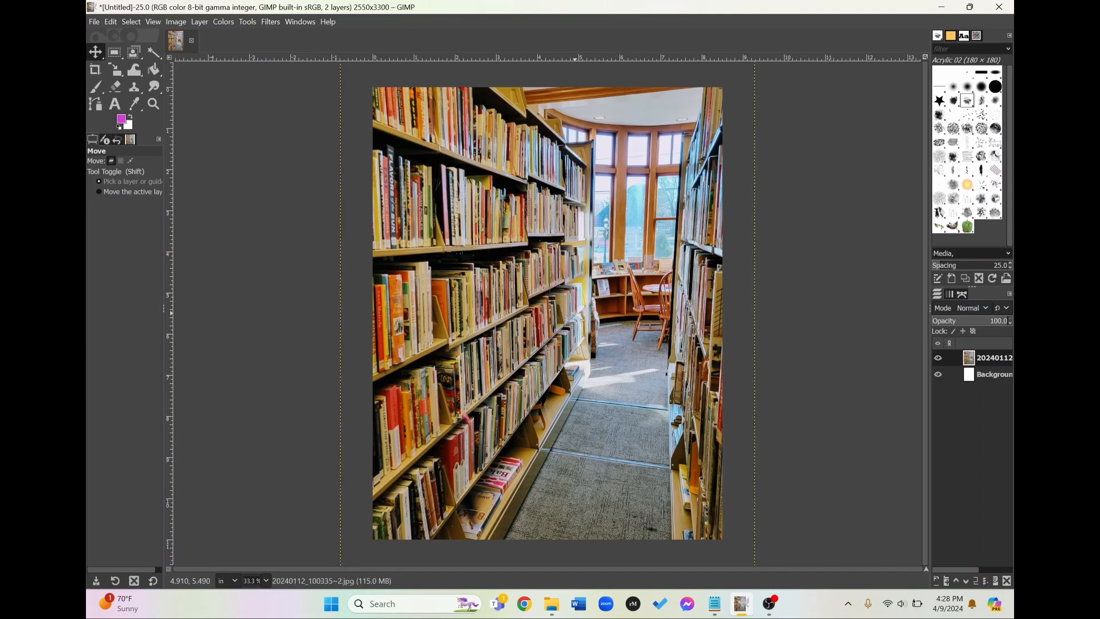
pyautogui.moveTo(575, 313); pyautogui.dragTo(658, 373)
pyautogui.moveTo(603, 349); pyautogui.dragTo(474, 236)
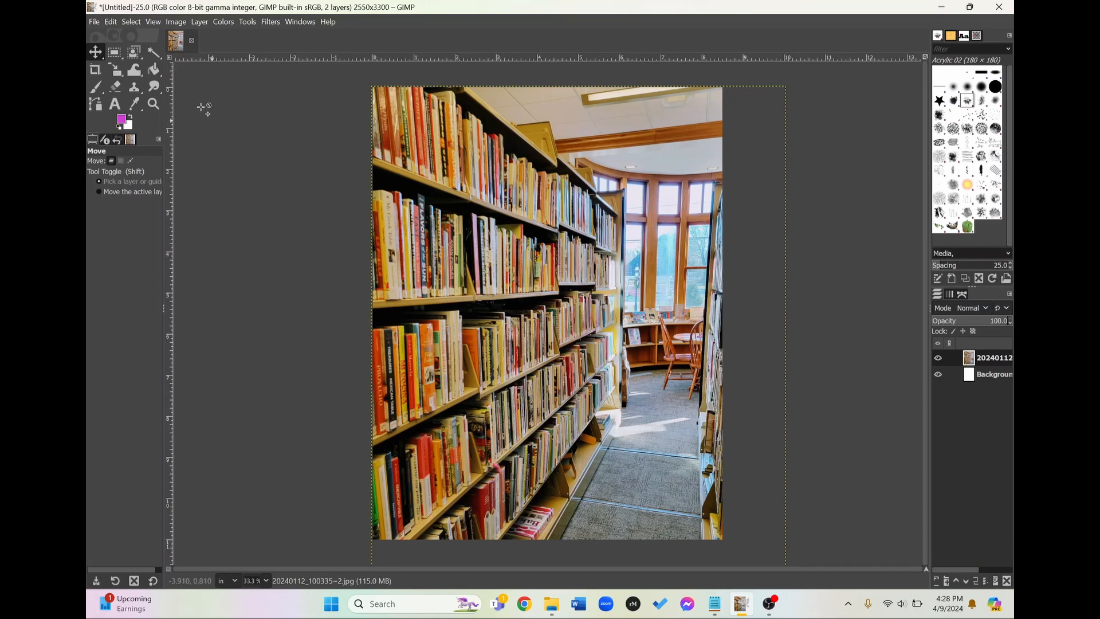
# Try cropping the photo layer to a full-width middle band of about 2571 × 1911 px, and undo the crop
pyautogui.click(96, 70)
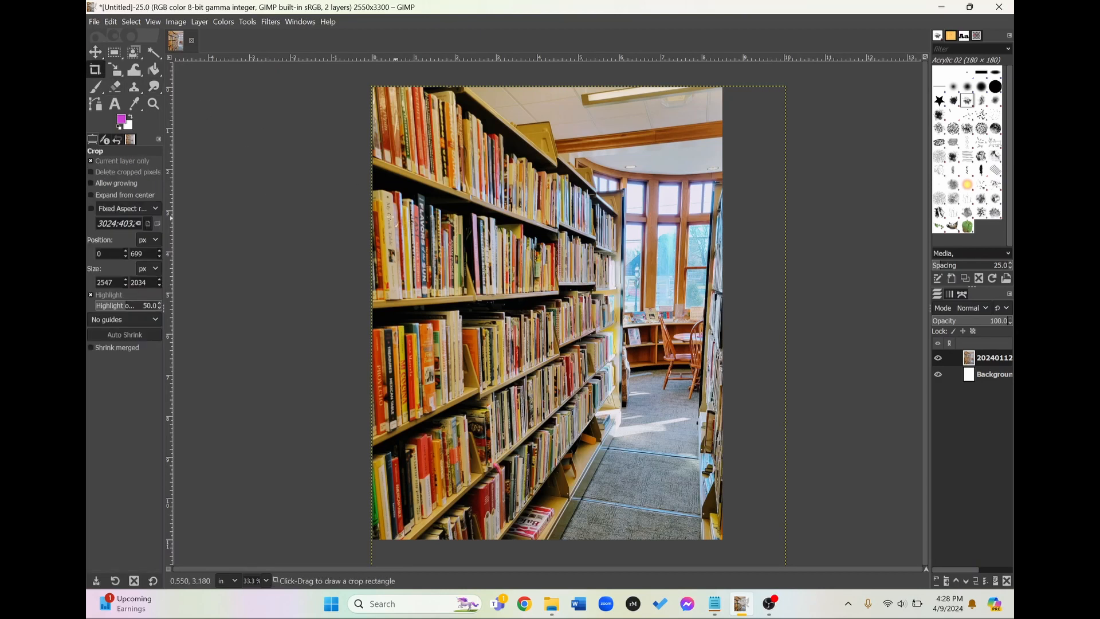
pyautogui.moveTo(370, 198); pyautogui.dragTo(723, 458)
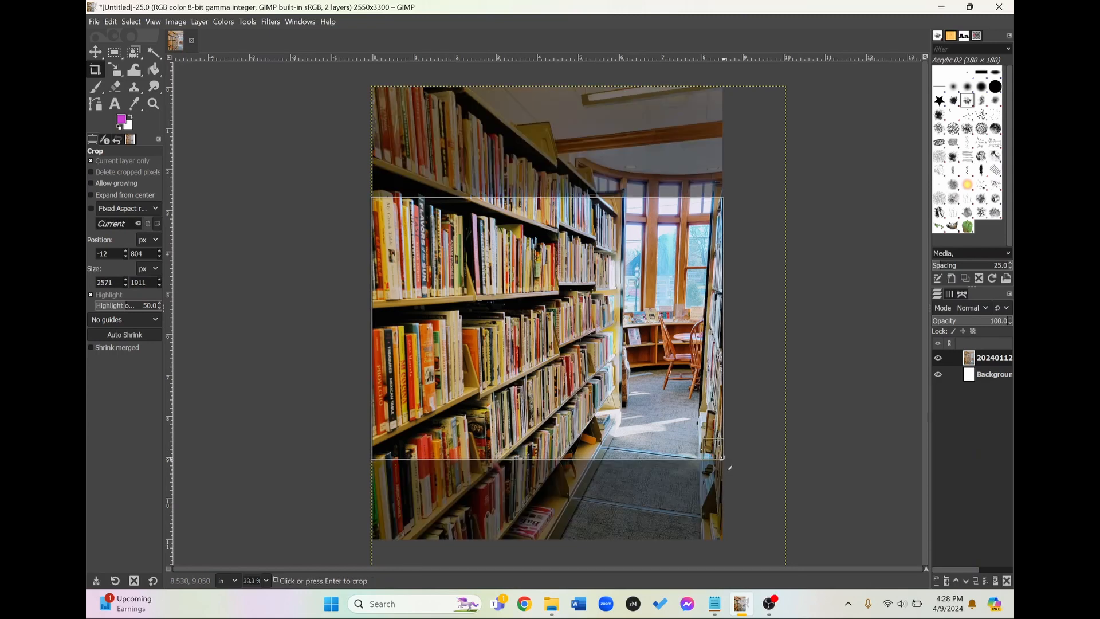
pyautogui.press('Return')
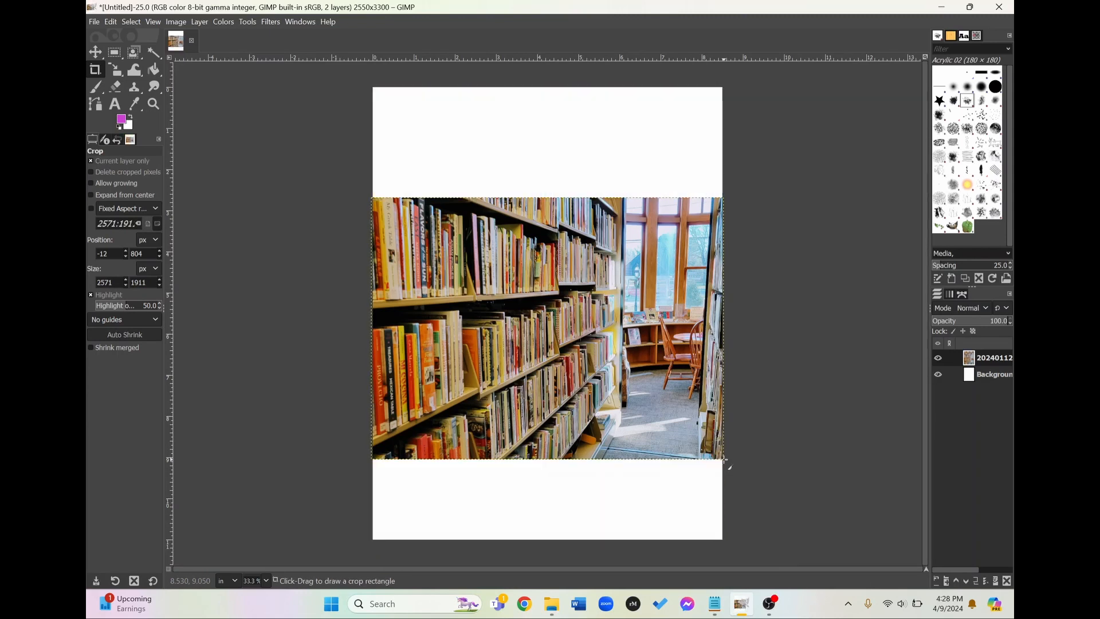
pyautogui.hotkey('ctrl', 'z')
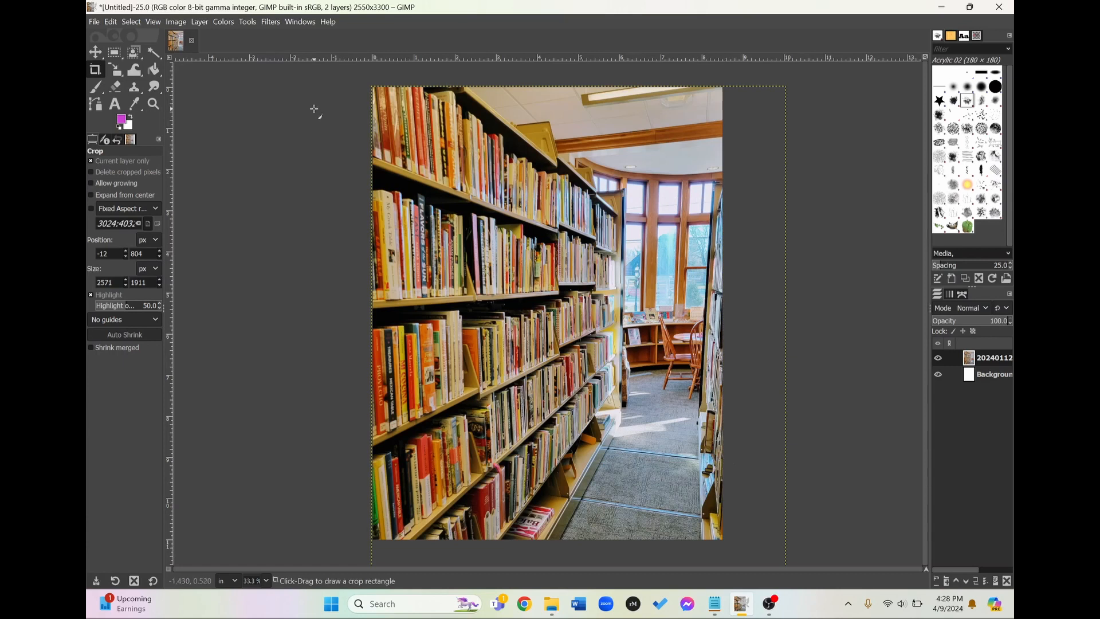
# Scale the photo layer down to the canvas width, about 8.557 × 11.410 inches
pyautogui.click(120, 75)
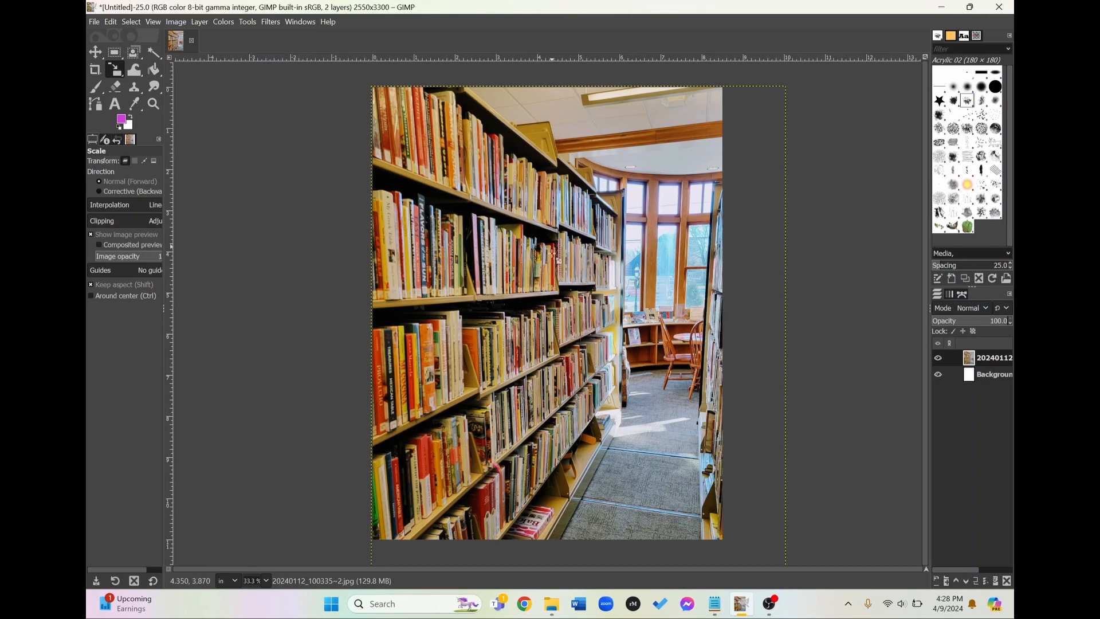
pyautogui.click(553, 245)
pyautogui.moveTo(379, 80); pyautogui.dragTo(487, 195)
pyautogui.moveTo(628, 427); pyautogui.dragTo(535, 301)
pyautogui.moveTo(700, 517); pyautogui.dragTo(732, 546)
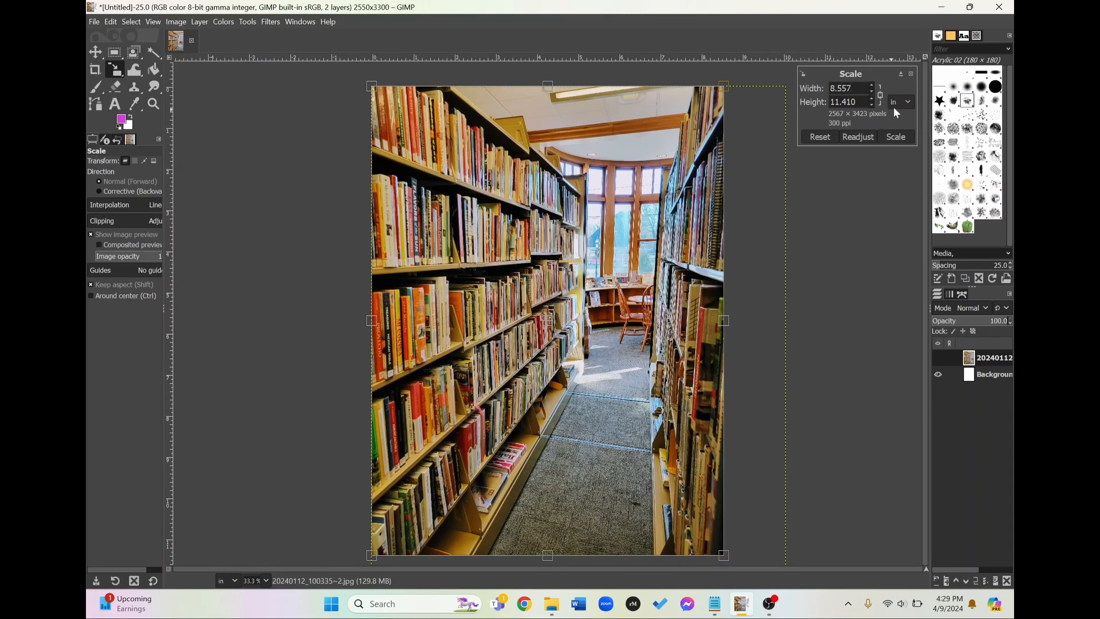
pyautogui.click(908, 103)
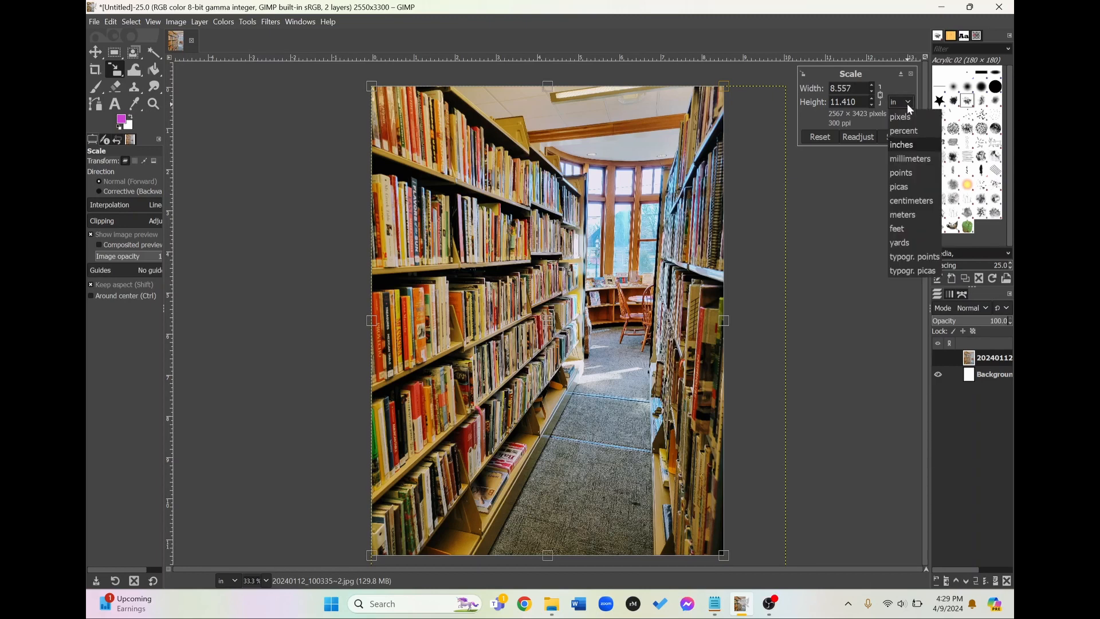
pyautogui.click(906, 104)
pyautogui.click(894, 137)
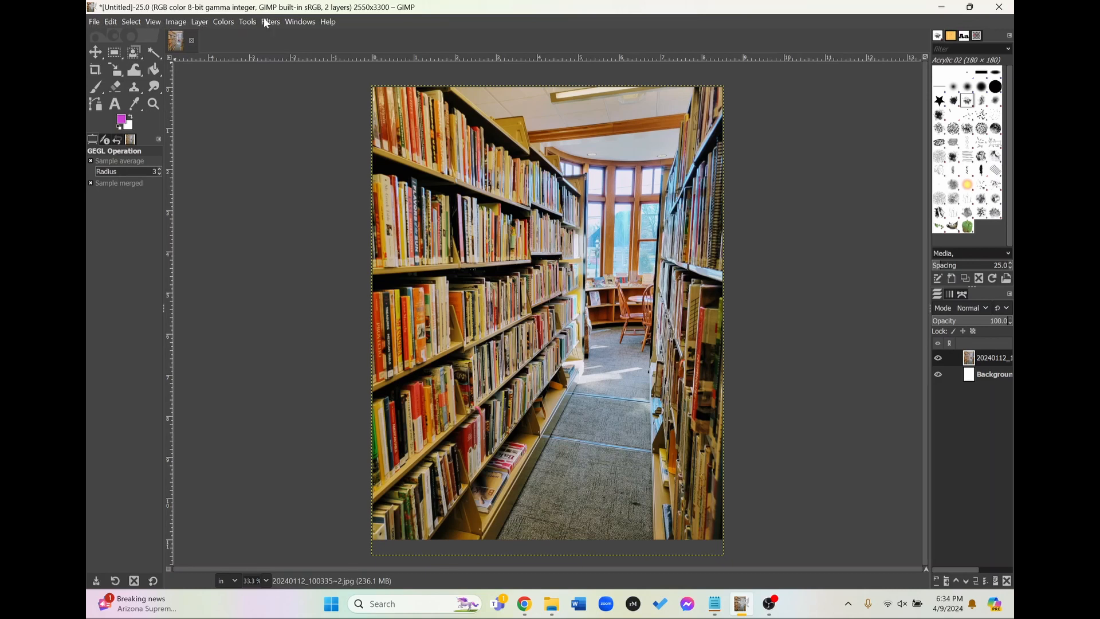
# Raise the photo layer's saturation to a scale of 1.208
pyautogui.click(224, 23)
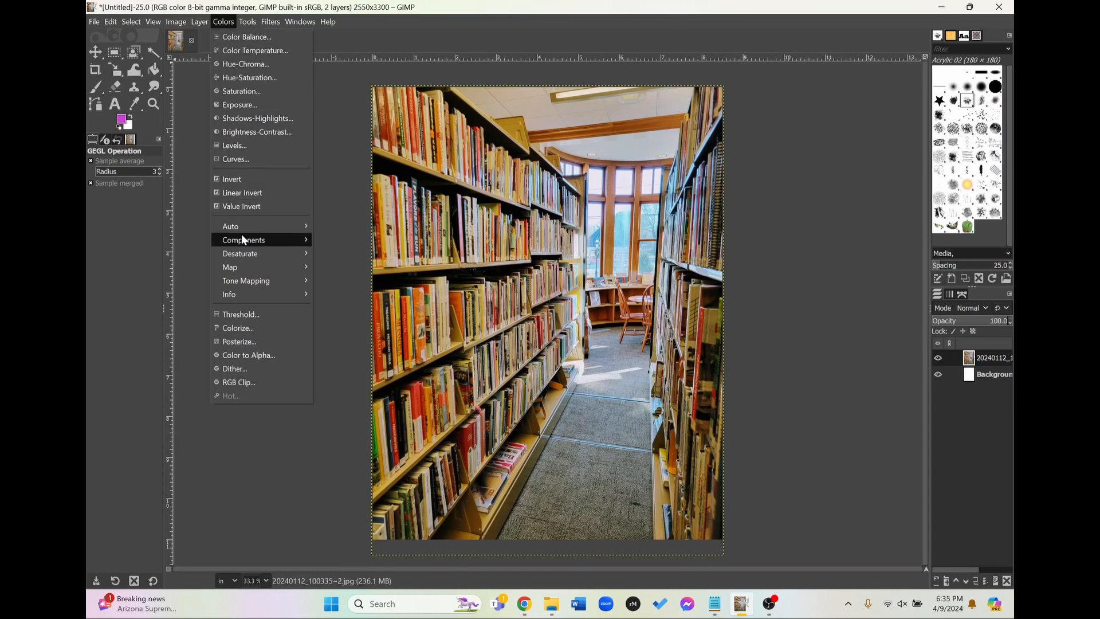
pyautogui.moveTo(243, 255)
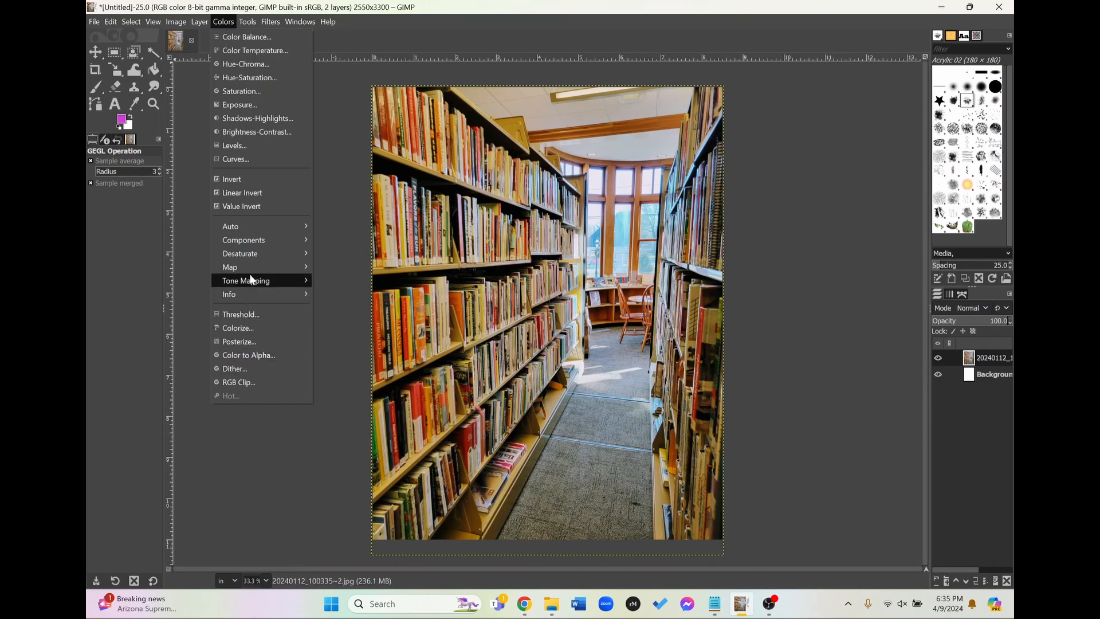
pyautogui.click(241, 95)
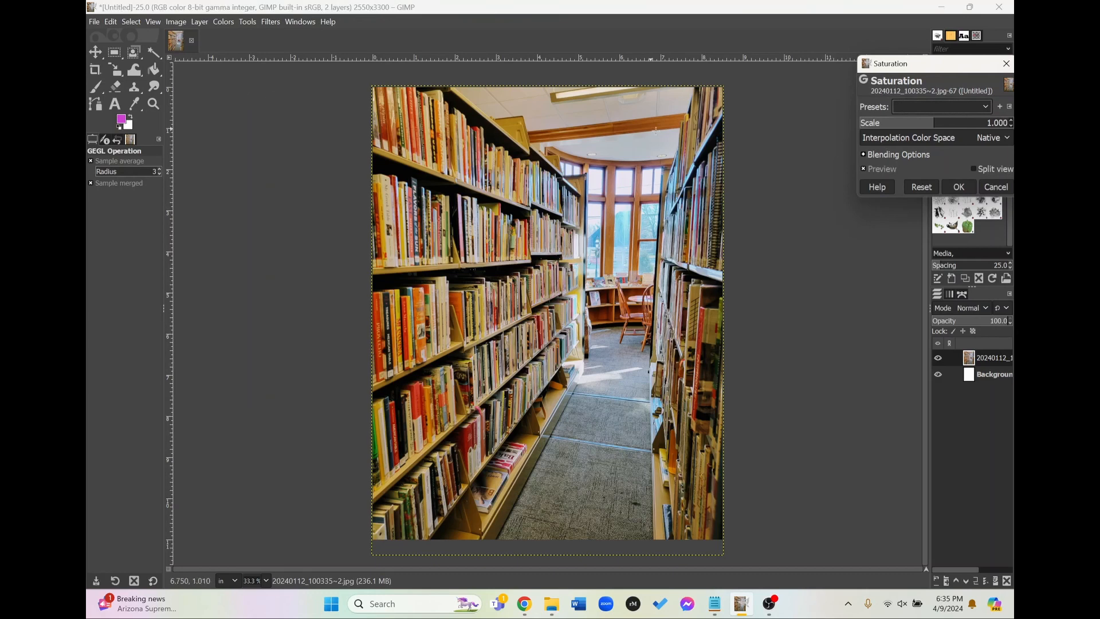
pyautogui.moveTo(923, 71); pyautogui.dragTo(736, 79)
pyautogui.moveTo(746, 132); pyautogui.dragTo(762, 132)
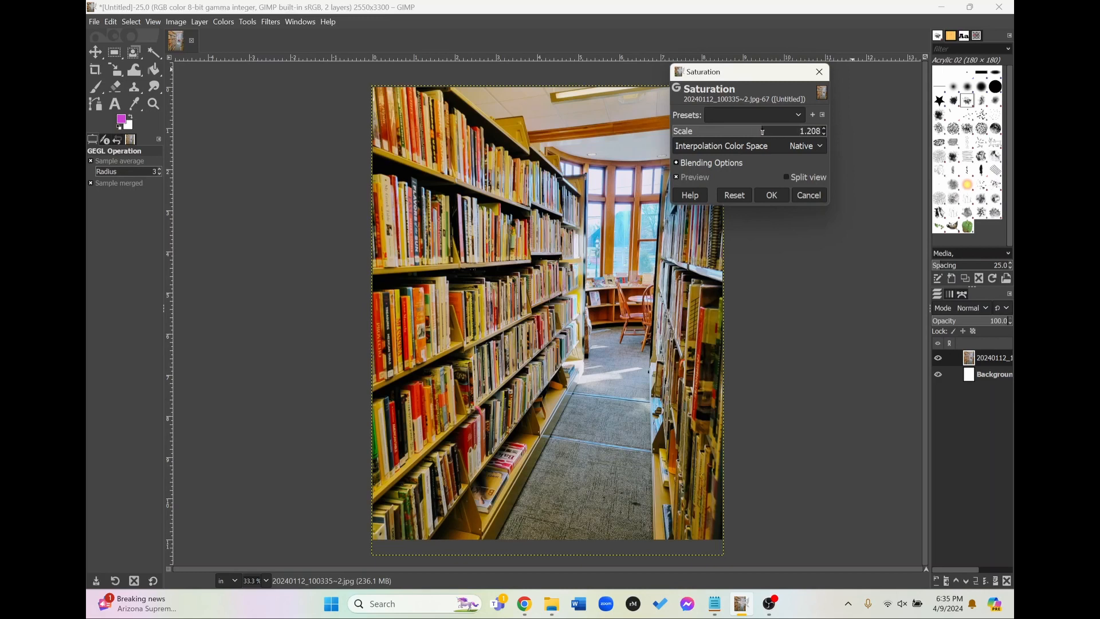
pyautogui.click(767, 193)
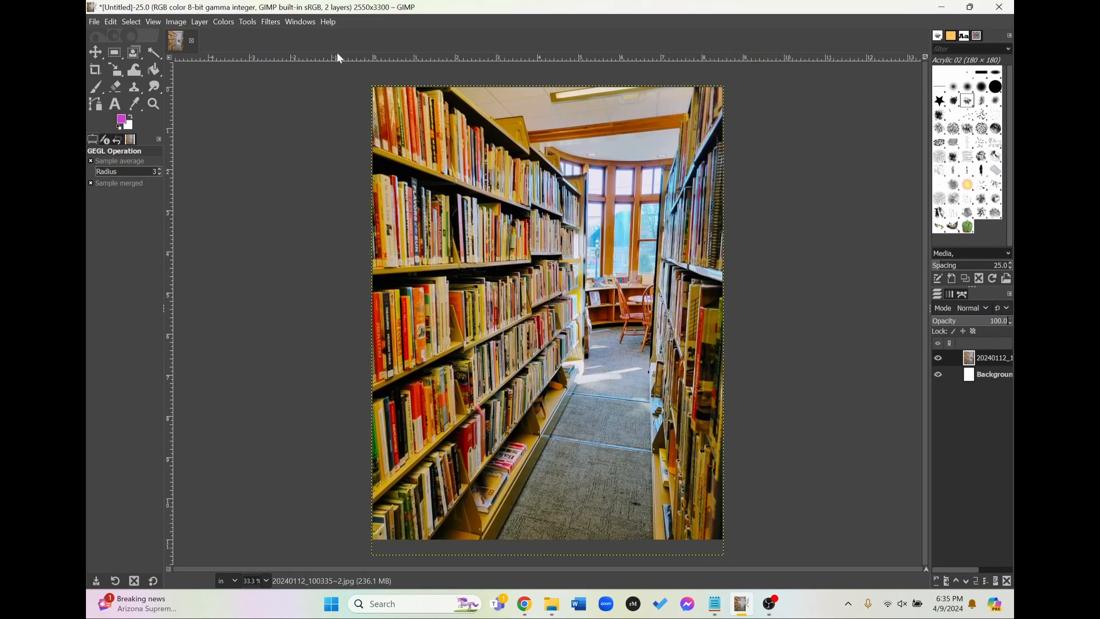
# Increase the photo layer's contrast to 10
pyautogui.click(231, 24)
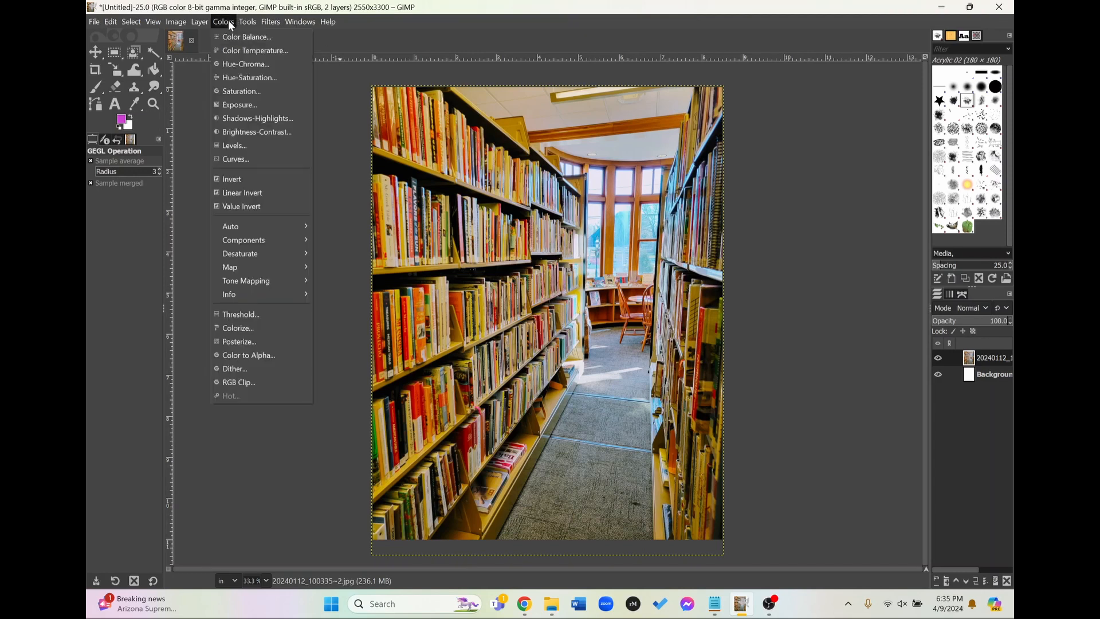
pyautogui.click(246, 130)
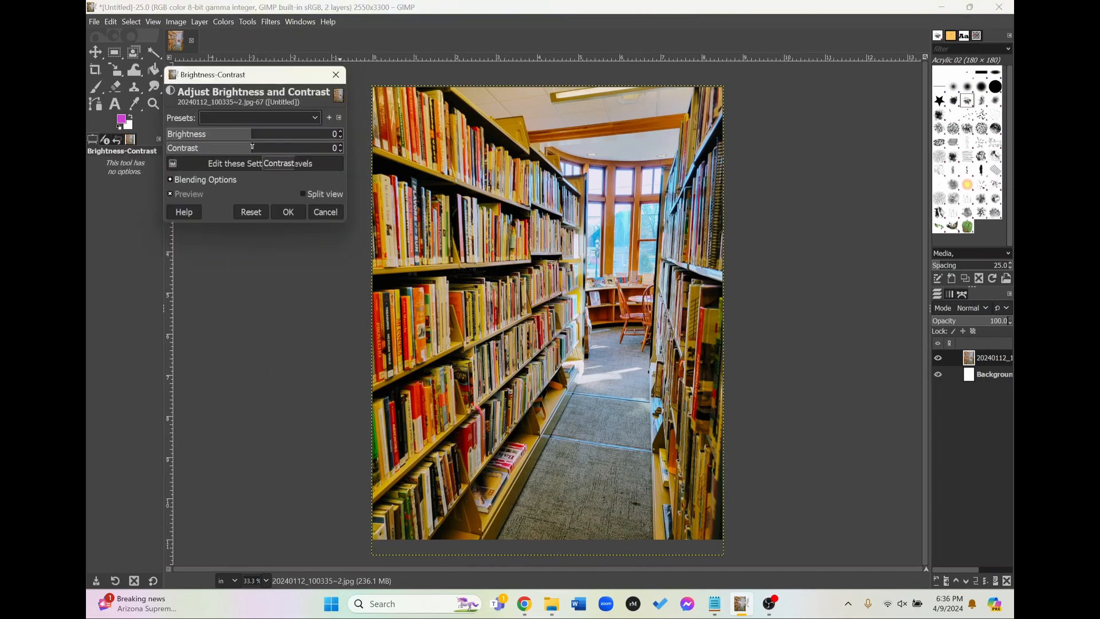
pyautogui.click(269, 148)
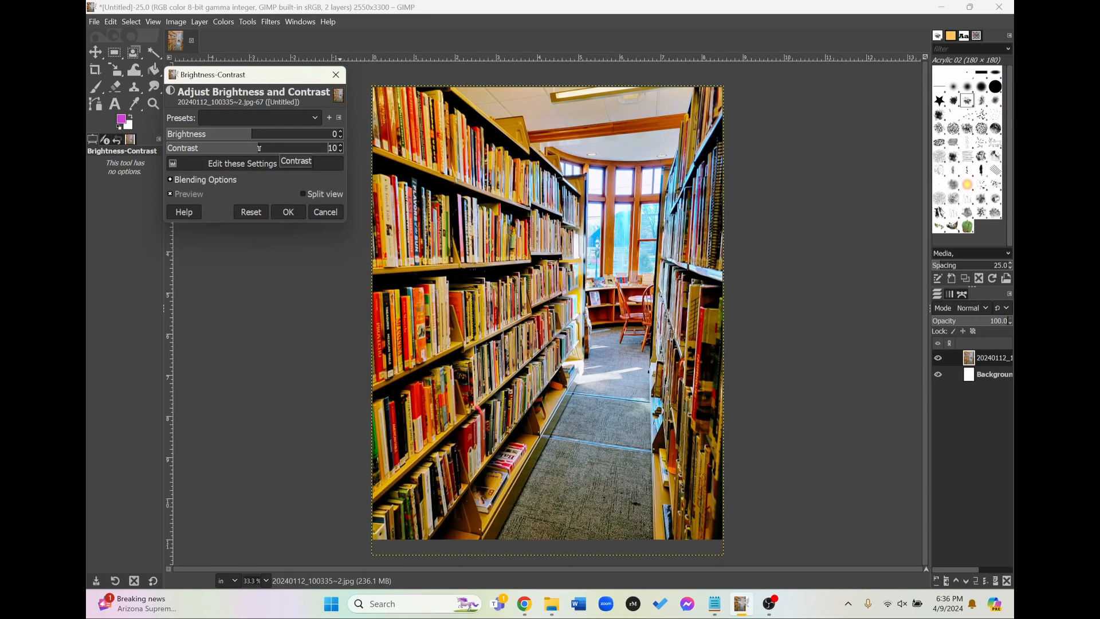
pyautogui.click(289, 212)
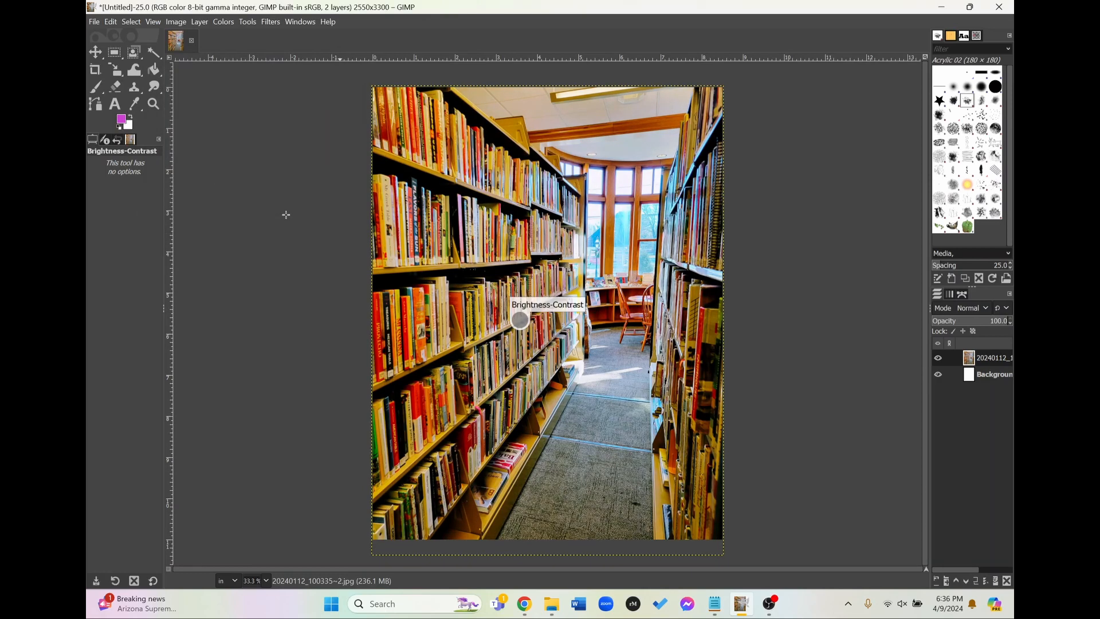
# Apply a Gaussian Blur with a size of 8.93 to the library photo layer
pyautogui.click(271, 24)
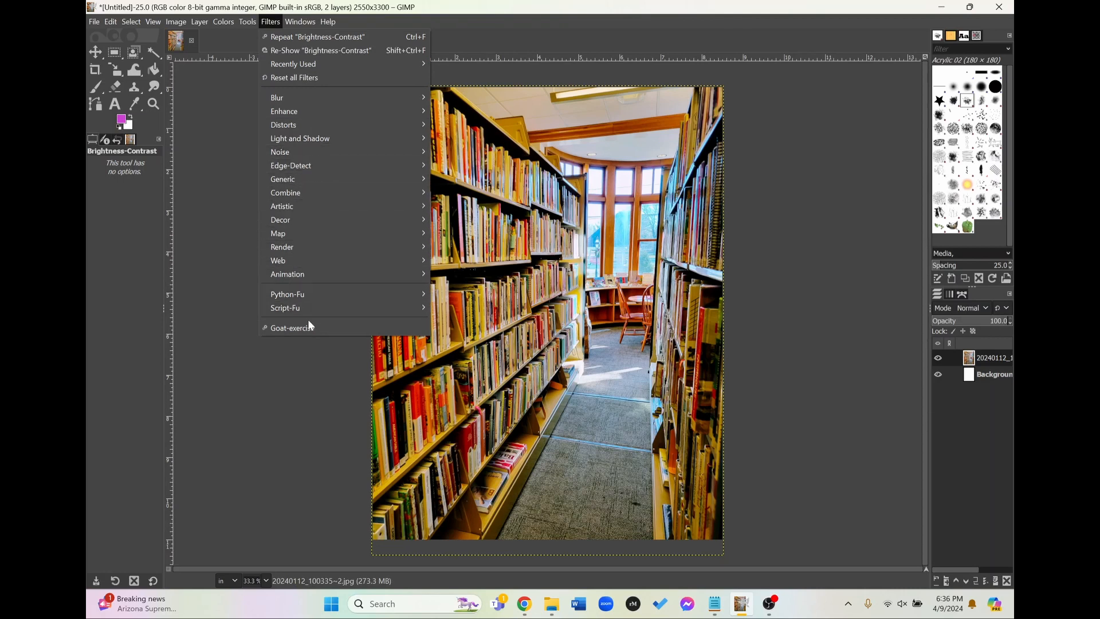
pyautogui.moveTo(324, 102)
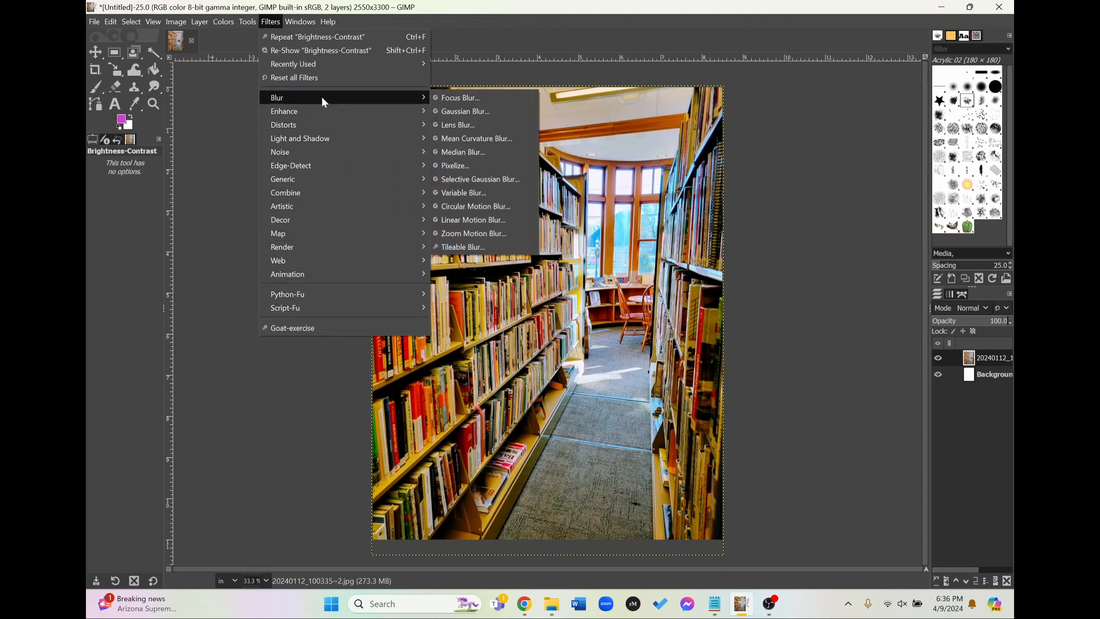
pyautogui.click(464, 112)
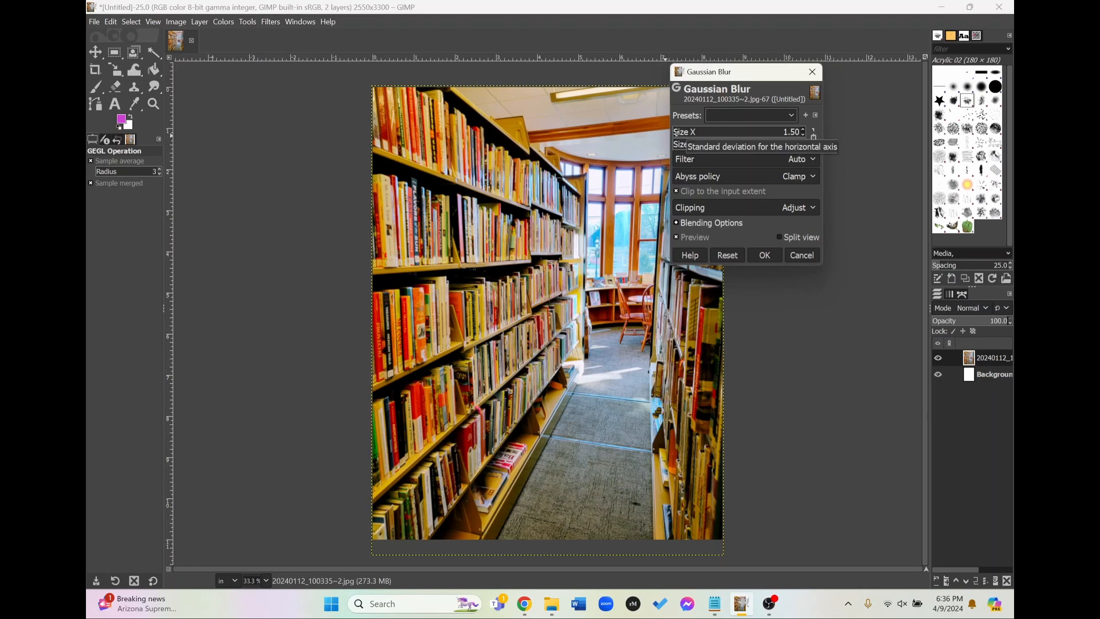
pyautogui.moveTo(677, 133); pyautogui.dragTo(684, 131)
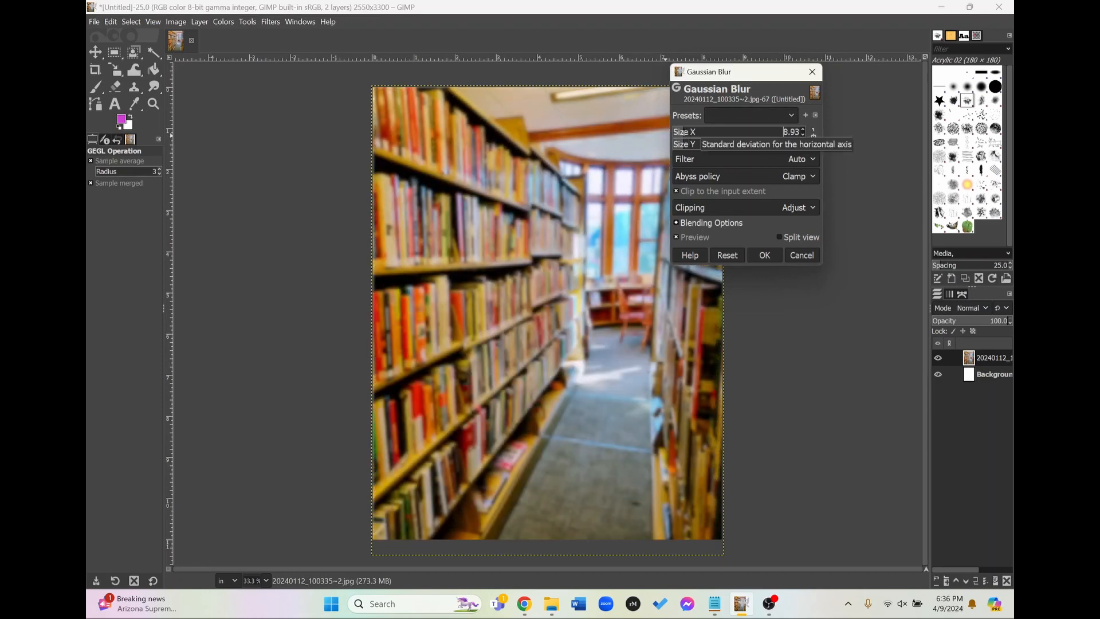
pyautogui.click(772, 255)
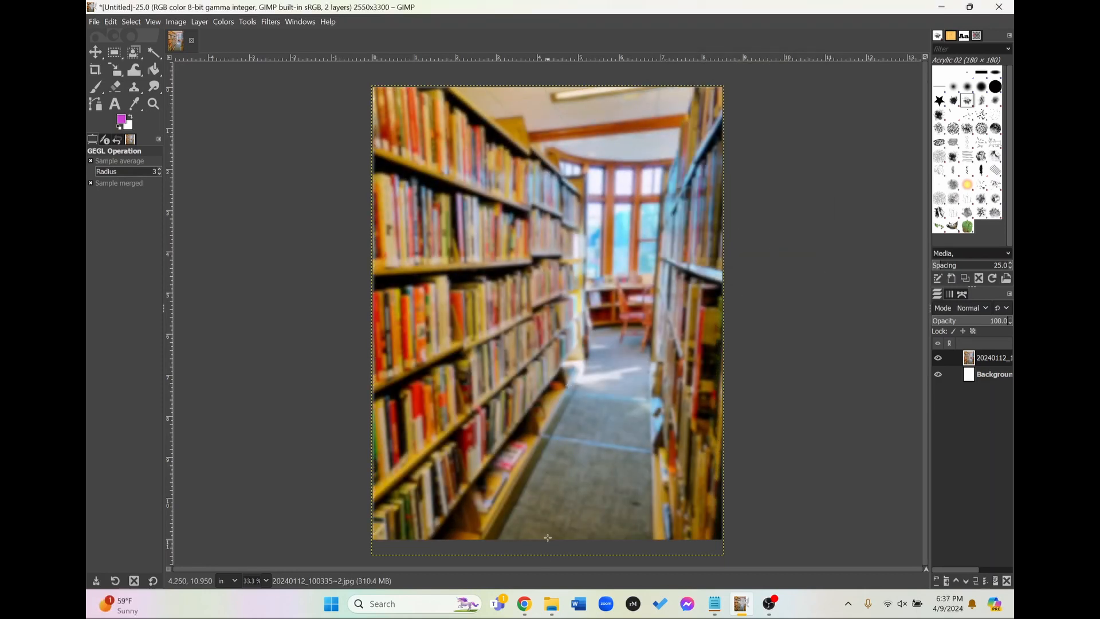
# Add the cat photo 20220123_145400.jpg from the GIMP folder to the image as a new layer
pyautogui.click(552, 604)
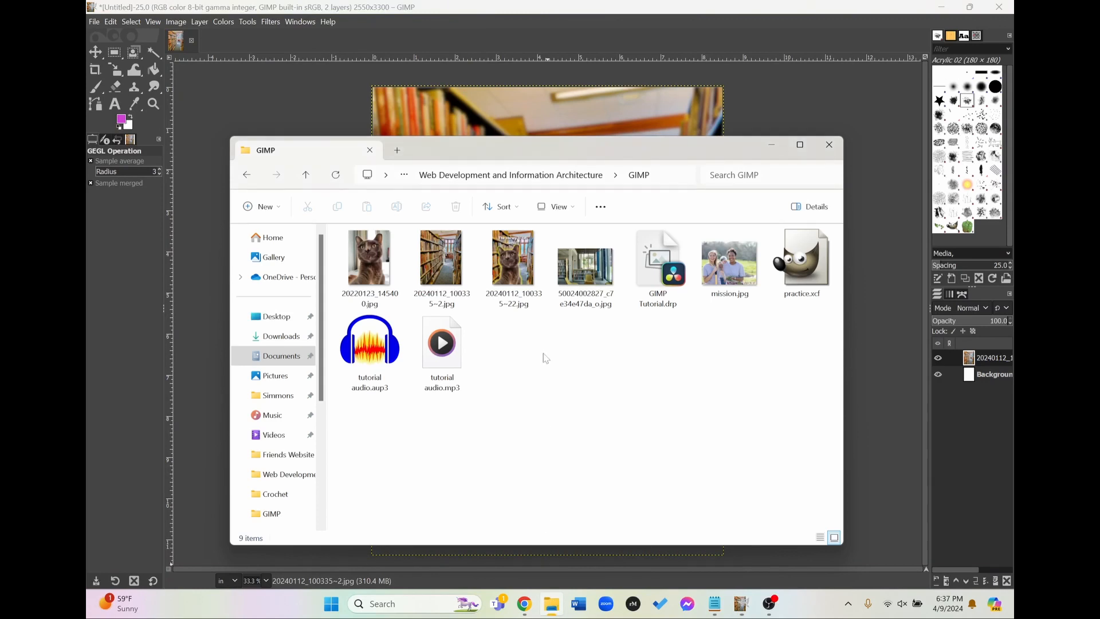
pyautogui.click(370, 263)
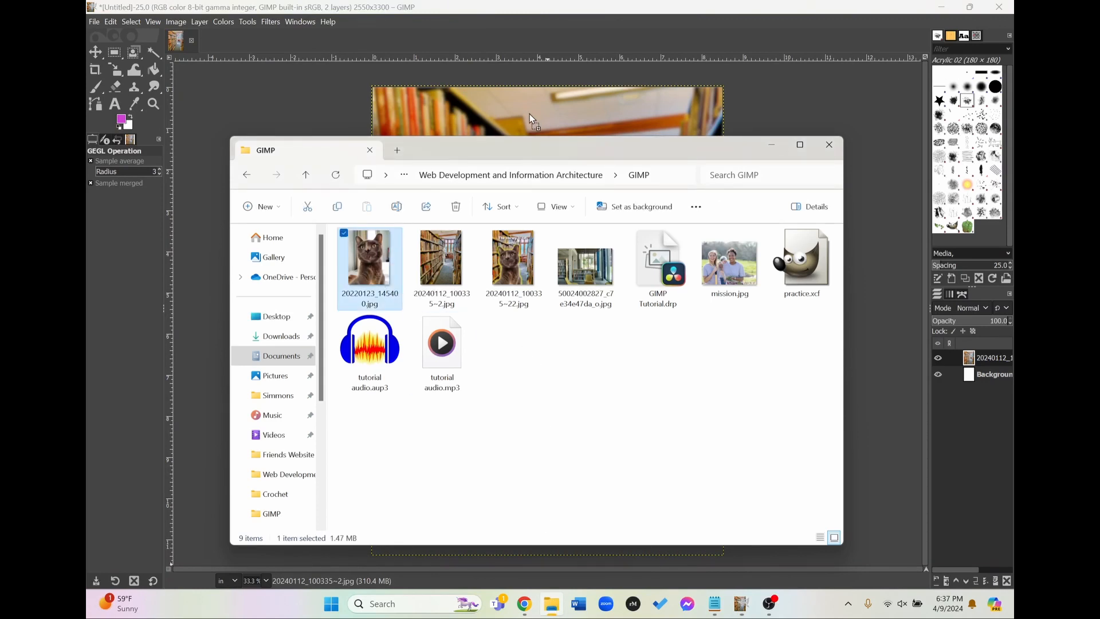
pyautogui.moveTo(530, 113); pyautogui.dragTo(529, 113)
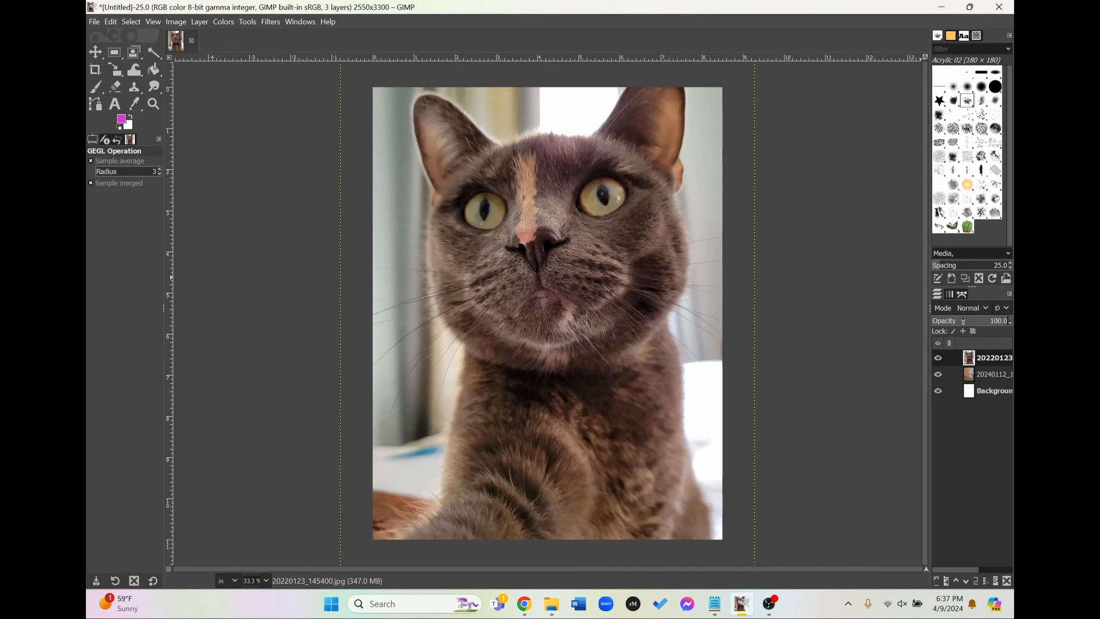
# Select the layers in turn, and hide and show the cat and library photo layers to examine how they stack
pyautogui.click(989, 376)
pyautogui.click(989, 391)
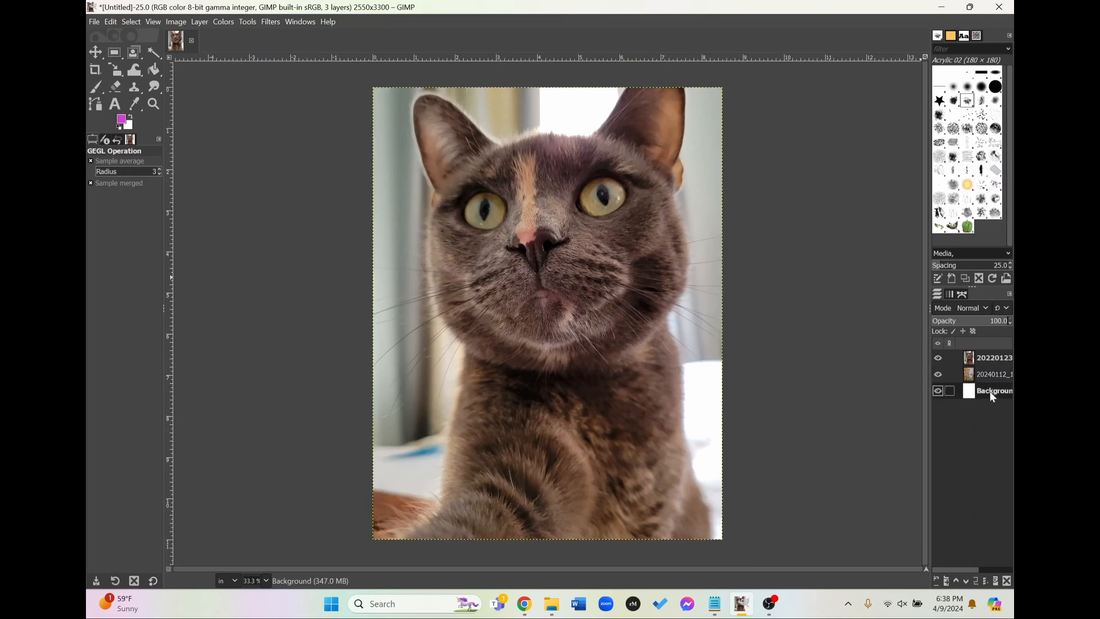
pyautogui.click(986, 355)
pyautogui.moveTo(985, 374)
pyautogui.mouseDown()
pyautogui.moveTo(982, 356)
pyautogui.moveTo(981, 382)
pyautogui.mouseUp()
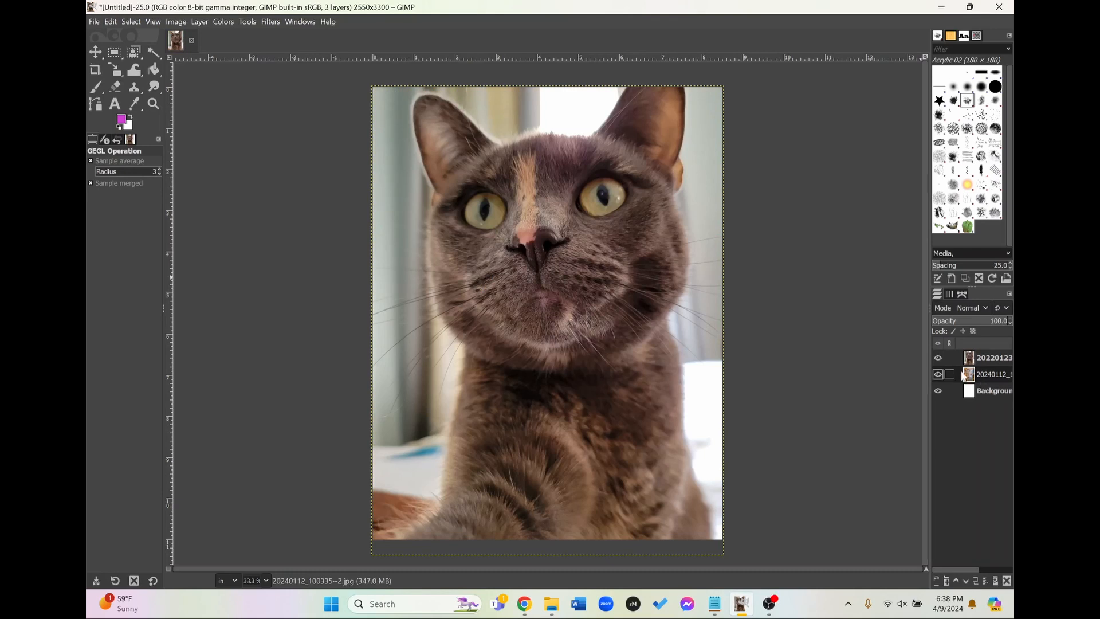
pyautogui.click(937, 358)
pyautogui.click(937, 374)
pyautogui.click(937, 373)
pyautogui.click(937, 356)
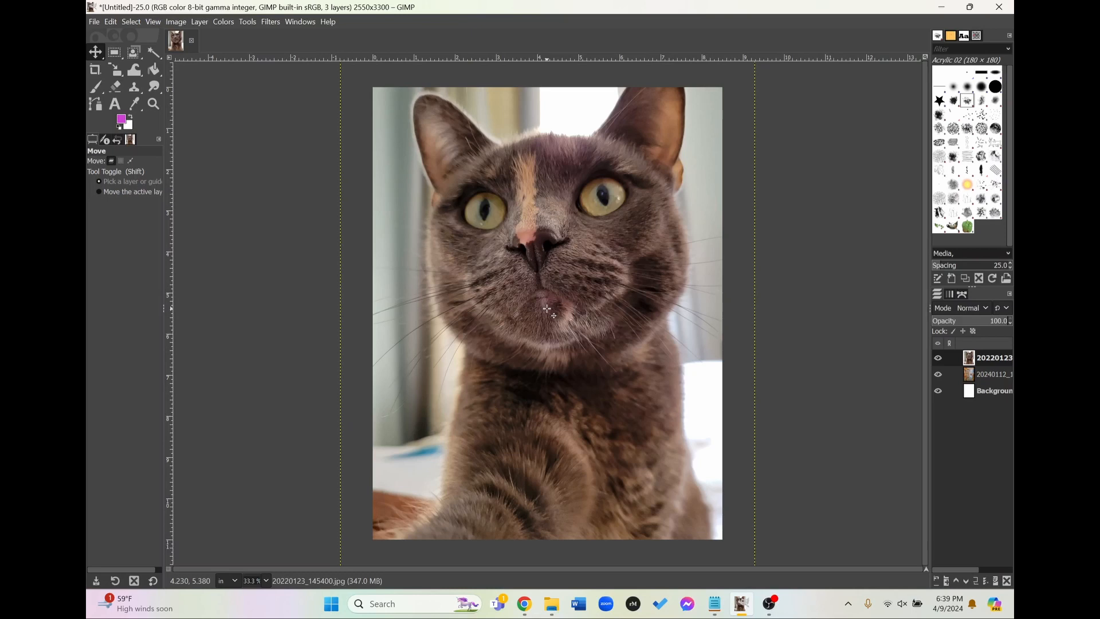
# Scale the cat photo layer down proportionally and place it in the canvas's lower-left corner
pyautogui.click(117, 71)
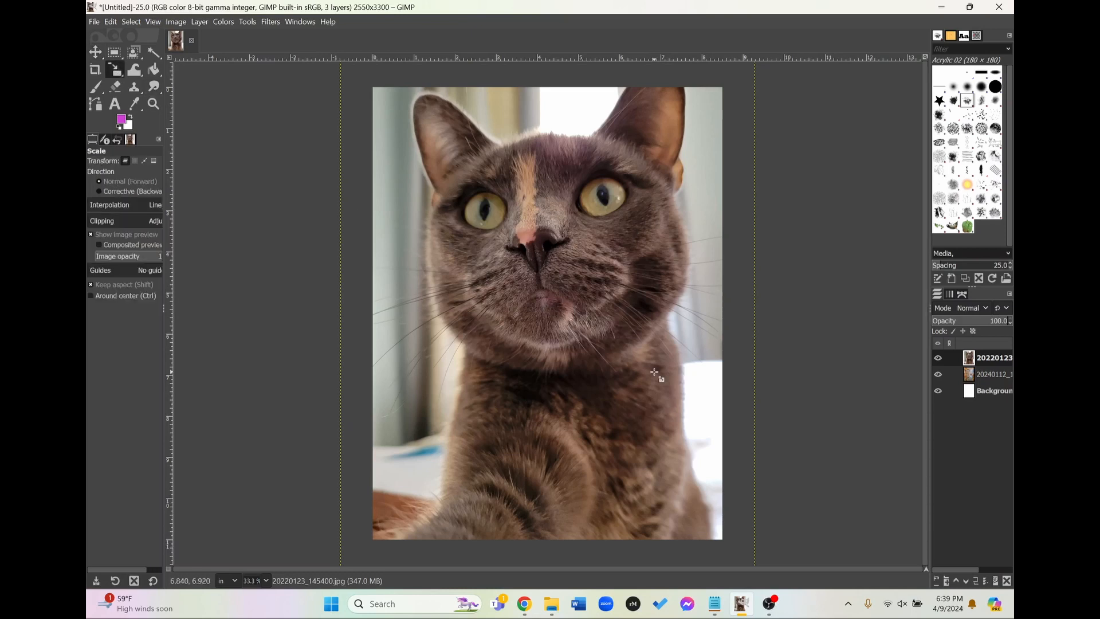
pyautogui.click(598, 324)
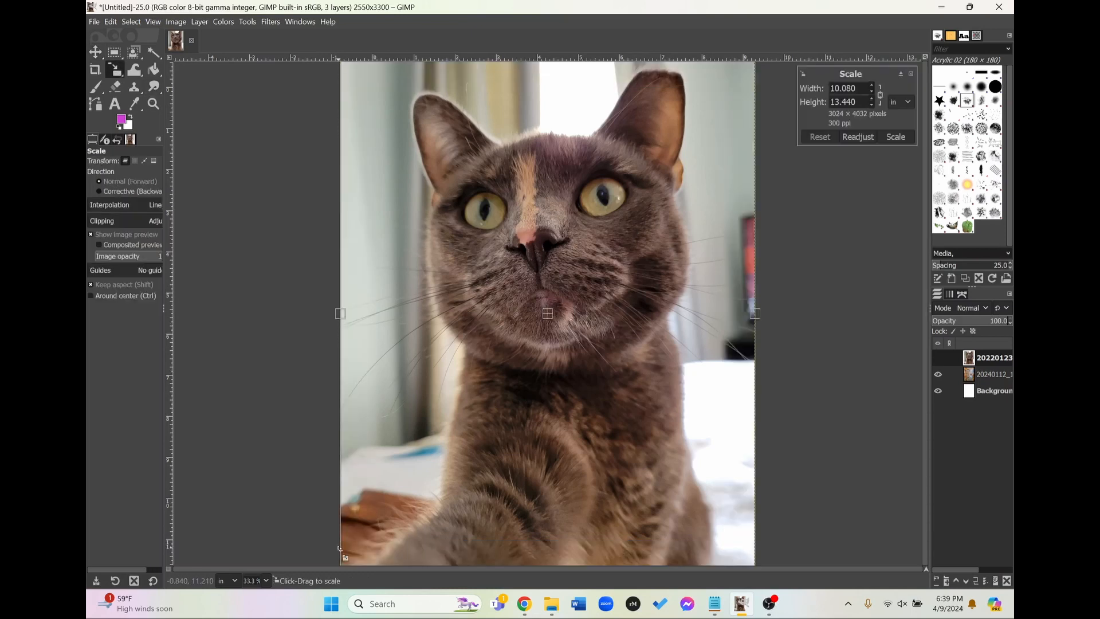
pyautogui.moveTo(341, 566); pyautogui.dragTo(497, 406)
pyautogui.moveTo(613, 227); pyautogui.dragTo(514, 352)
pyautogui.press('Return')
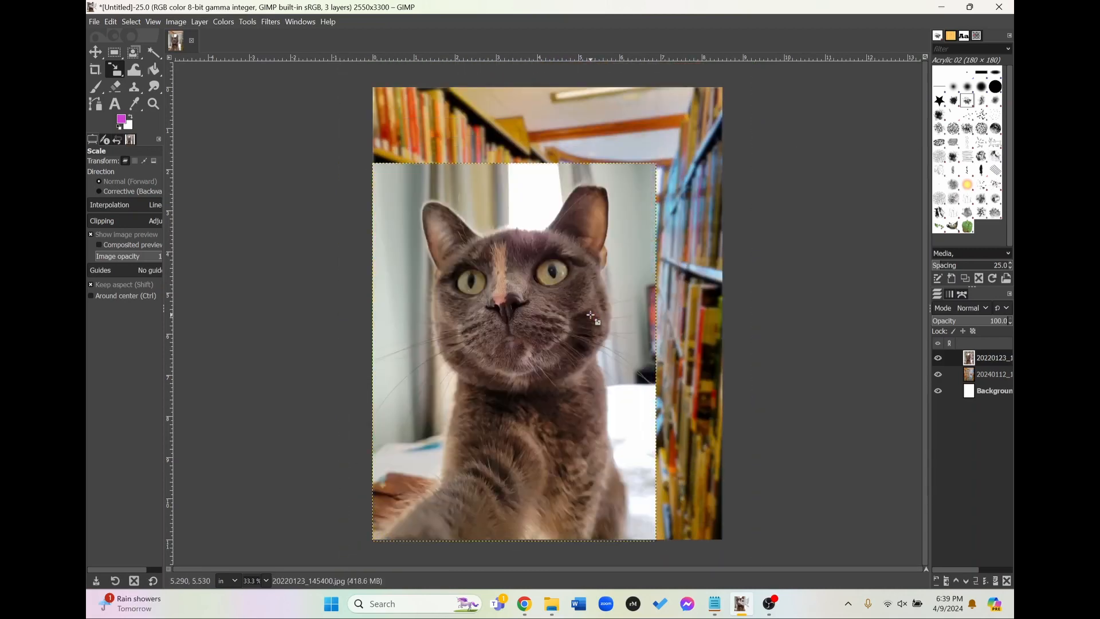
# Hide the library photo and background layers, leaving only the cat photo layer shown for a Scissors Select cutout
pyautogui.press('i')
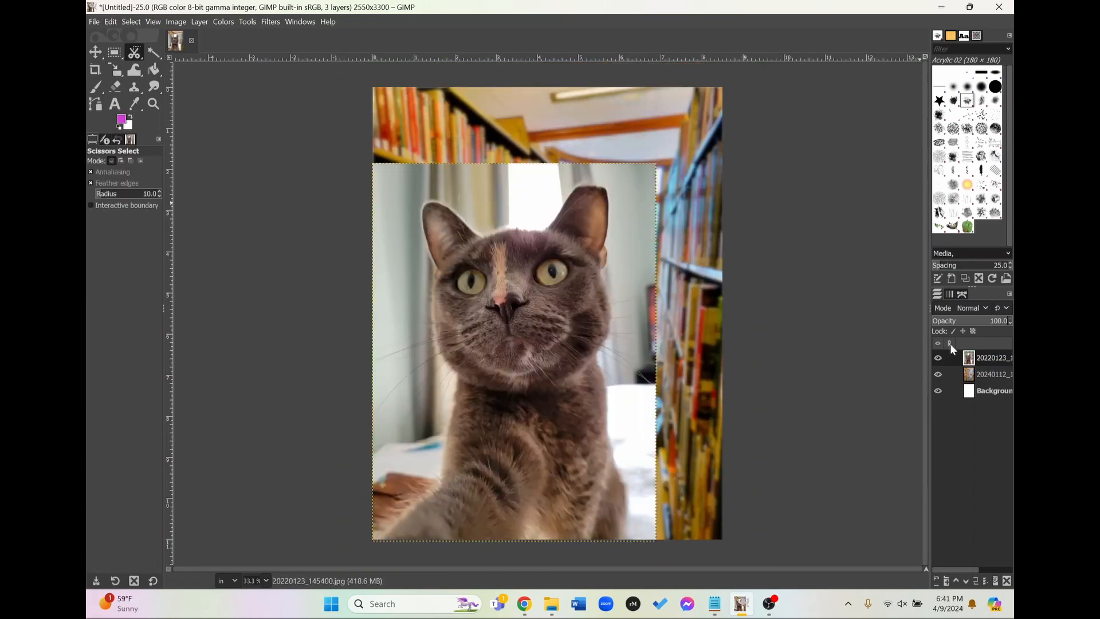
pyautogui.click(938, 375)
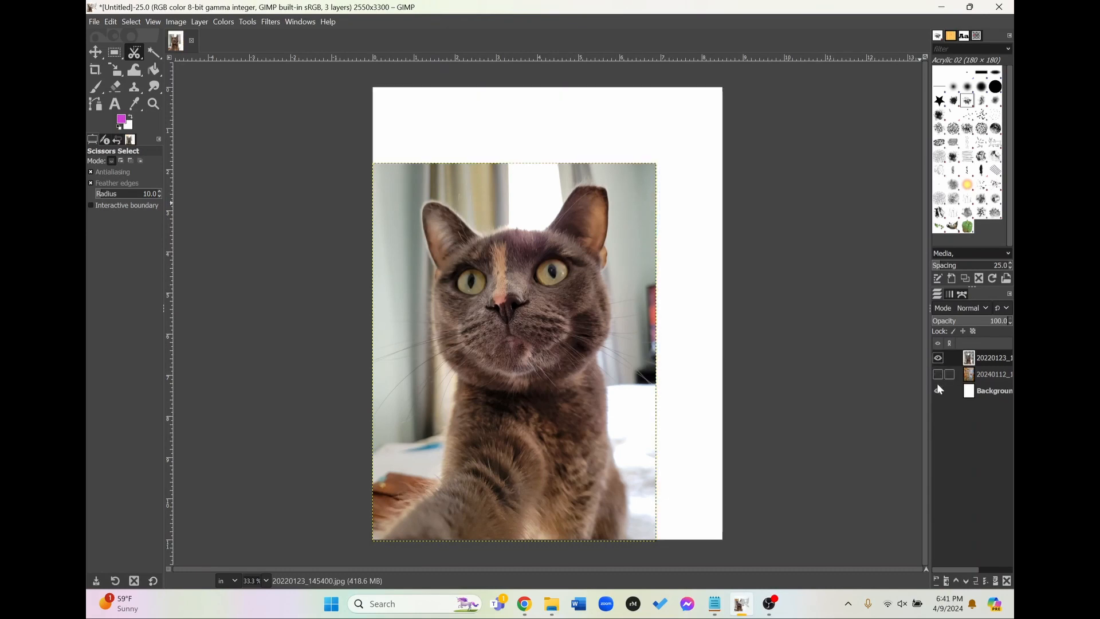
pyautogui.click(938, 391)
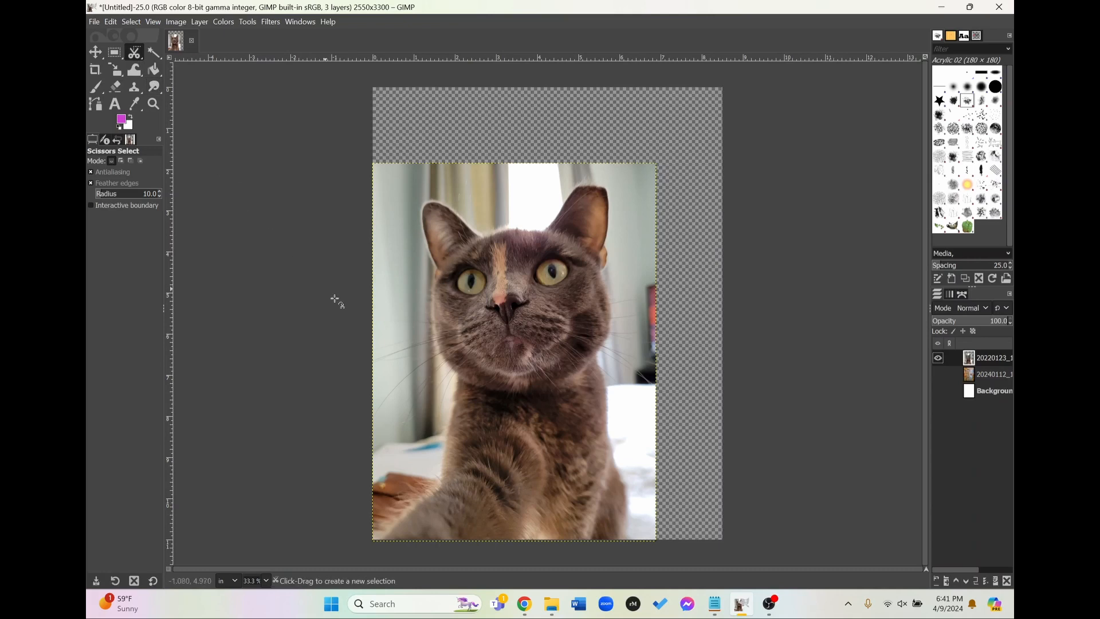
# Outline the cat with Scissors Select from its lower-left paw around the ears to the lower-right edge, and turn the outline into a selection
pyautogui.click(375, 539)
pyautogui.click(395, 521)
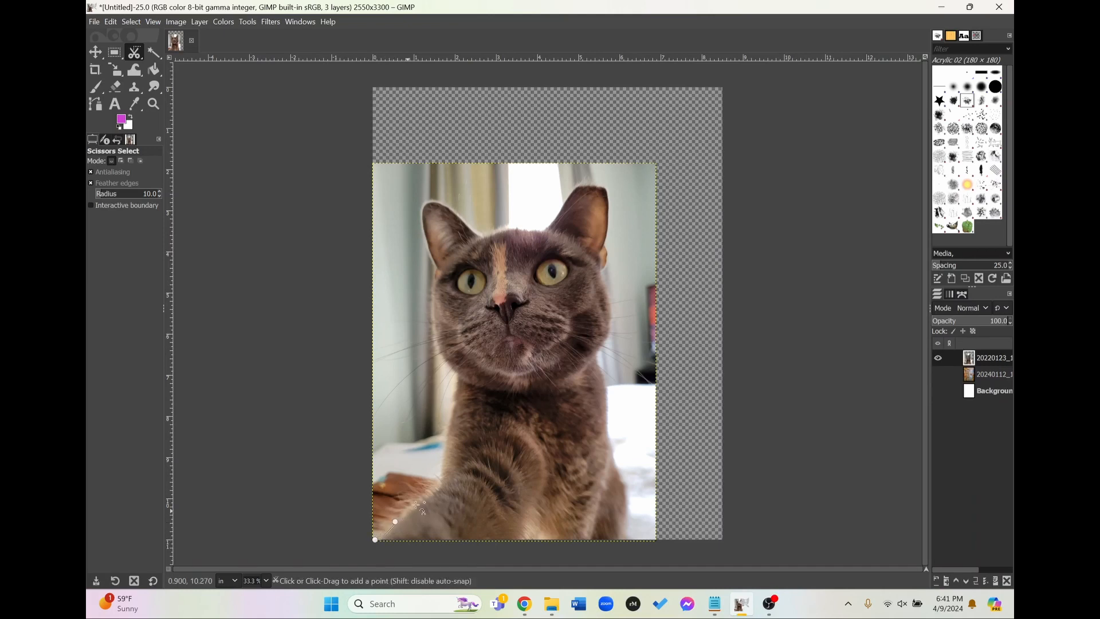
pyautogui.click(432, 492)
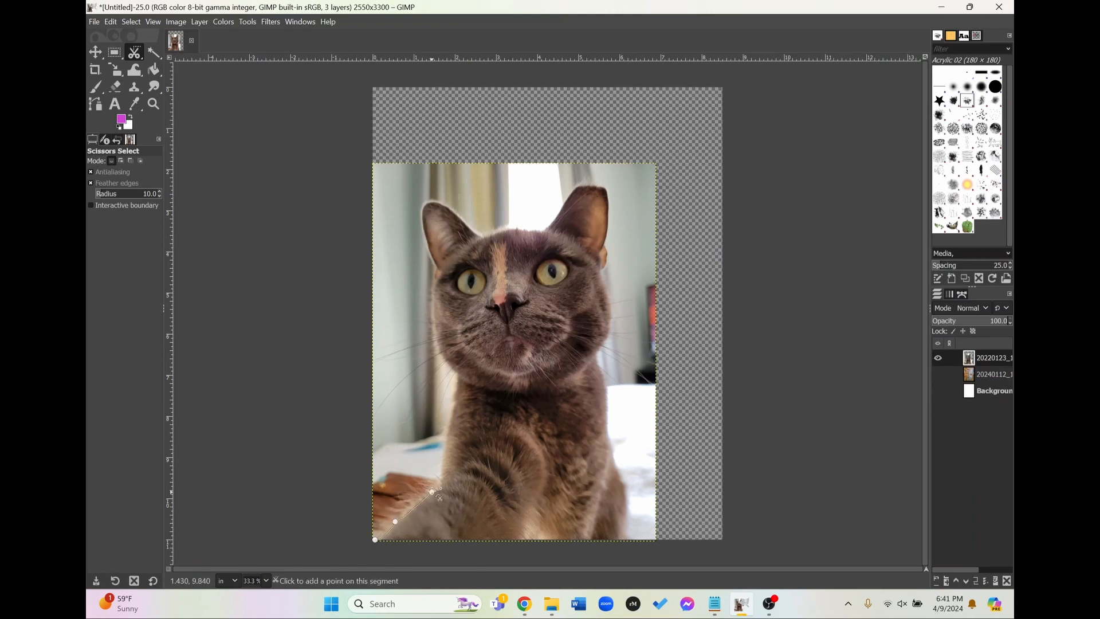
pyautogui.click(446, 439)
pyautogui.click(457, 387)
pyautogui.click(434, 317)
pyautogui.click(436, 349)
pyautogui.click(433, 334)
pyautogui.click(433, 285)
pyautogui.click(429, 302)
pyautogui.click(437, 268)
pyautogui.click(422, 229)
pyautogui.click(435, 201)
pyautogui.click(482, 235)
pyautogui.click(538, 231)
pyautogui.click(568, 198)
pyautogui.click(603, 184)
pyautogui.click(609, 221)
pyautogui.click(615, 319)
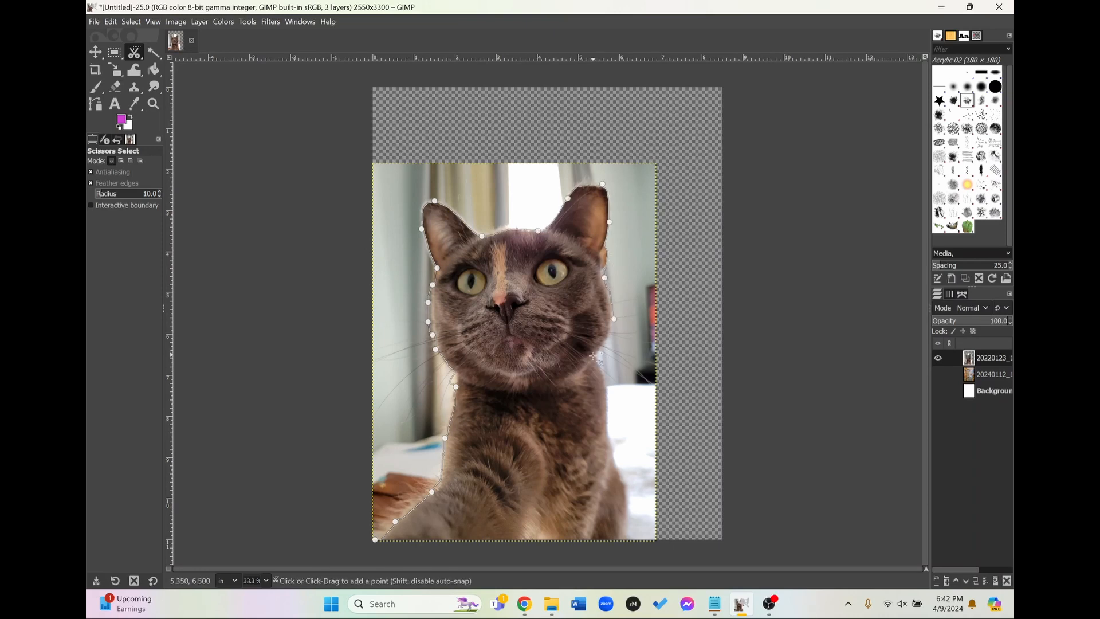
pyautogui.click(597, 355)
pyautogui.click(607, 398)
pyautogui.click(615, 453)
pyautogui.click(626, 481)
pyautogui.click(629, 500)
pyautogui.click(626, 523)
pyautogui.click(628, 539)
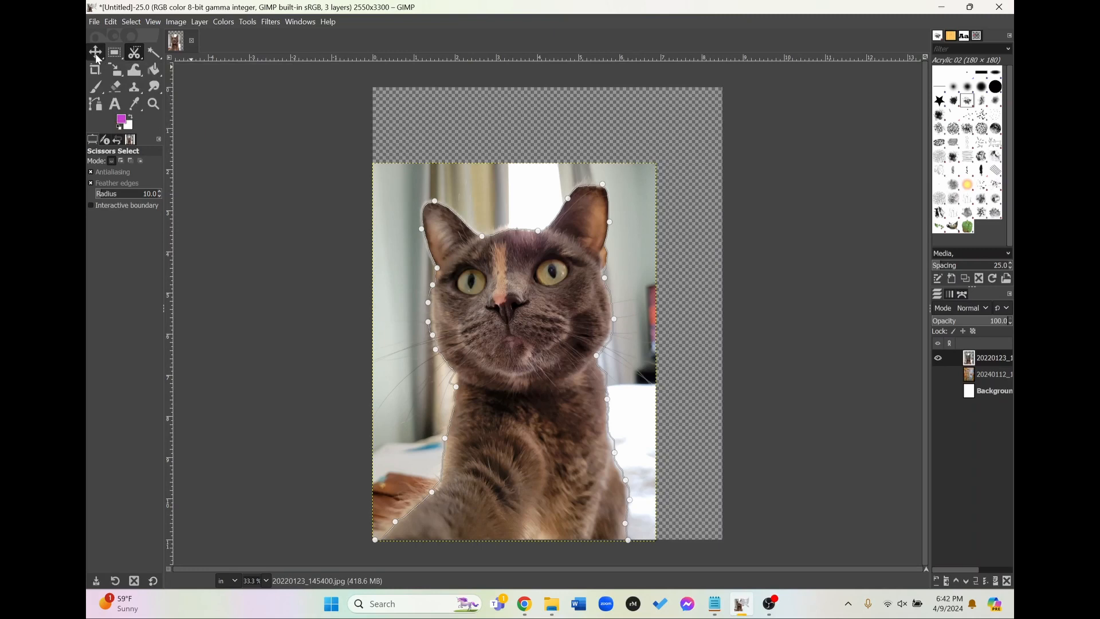
pyautogui.press('m')
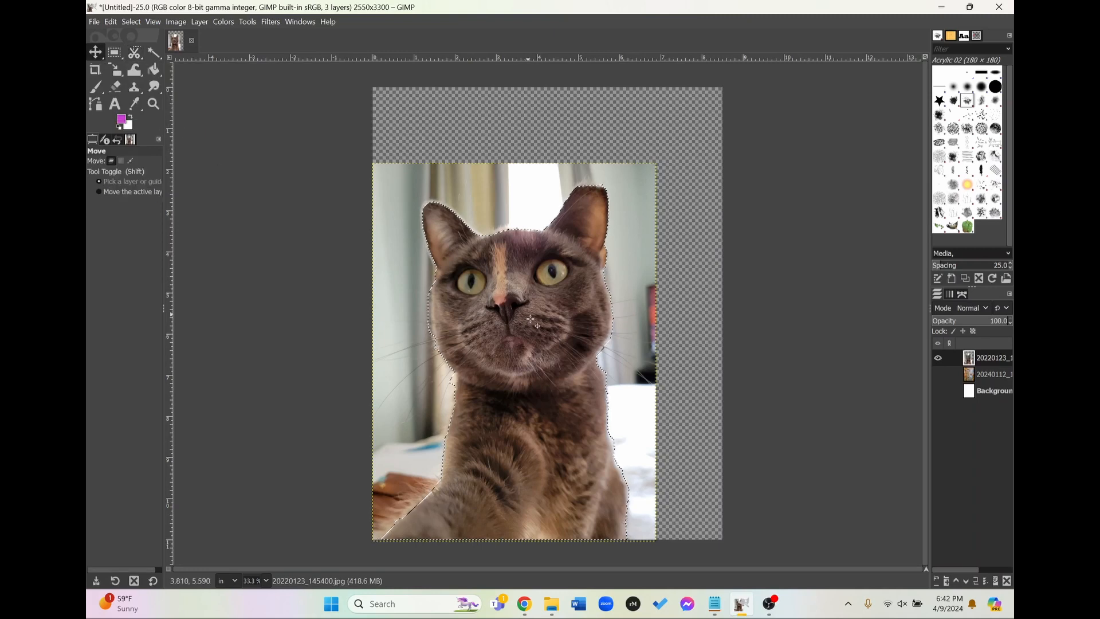
# Invert the selection and delete the photo's surroundings around the cat
pyautogui.rightClick(531, 322)
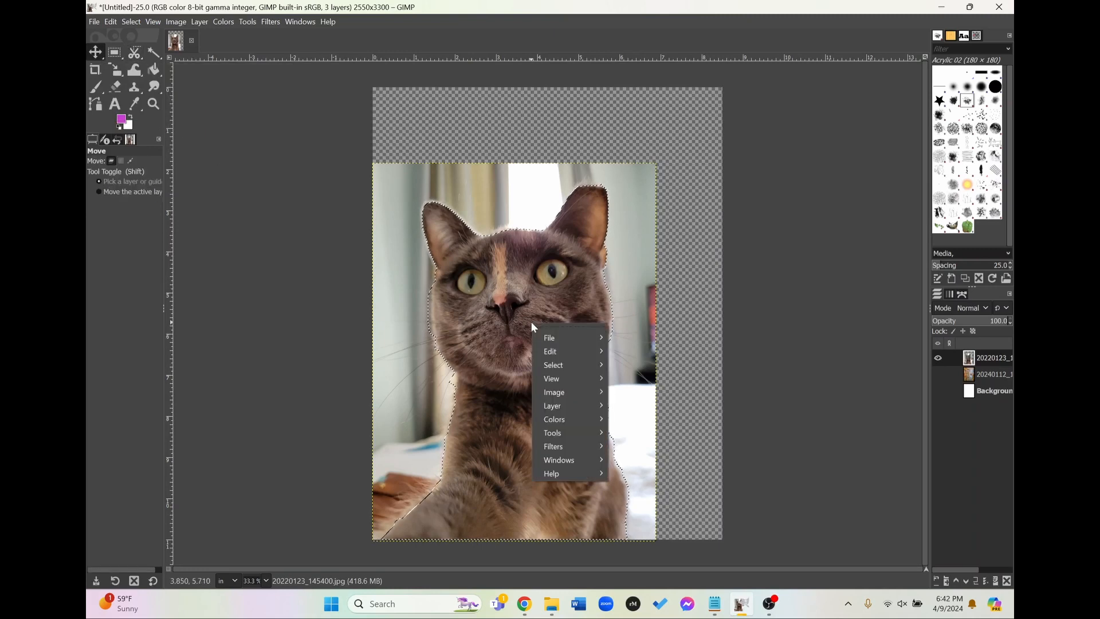
pyautogui.moveTo(569, 365)
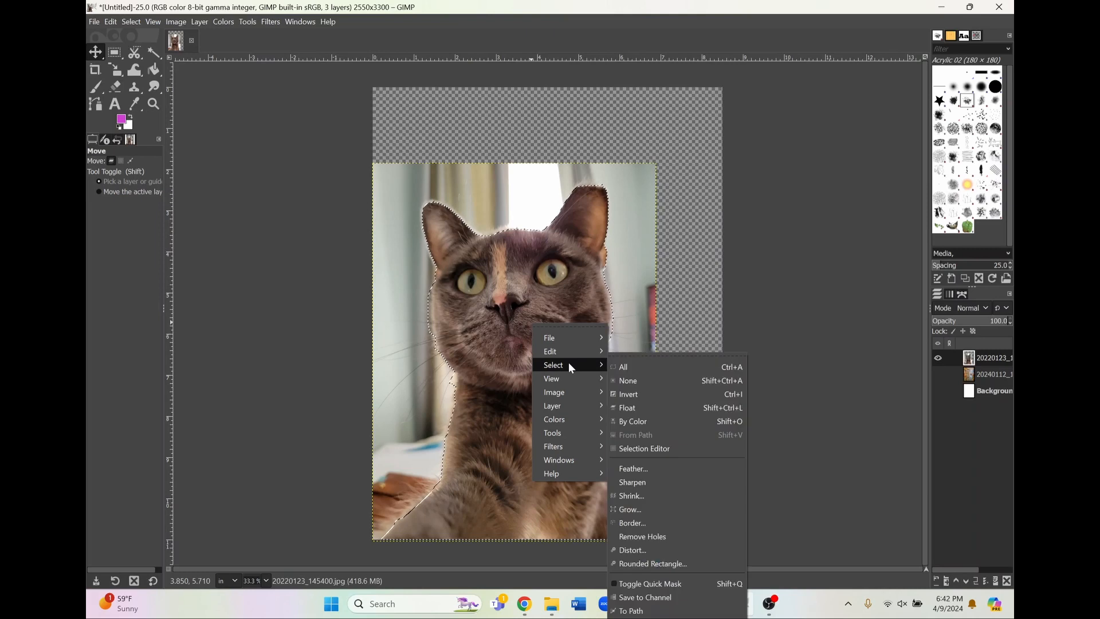
pyautogui.click(649, 393)
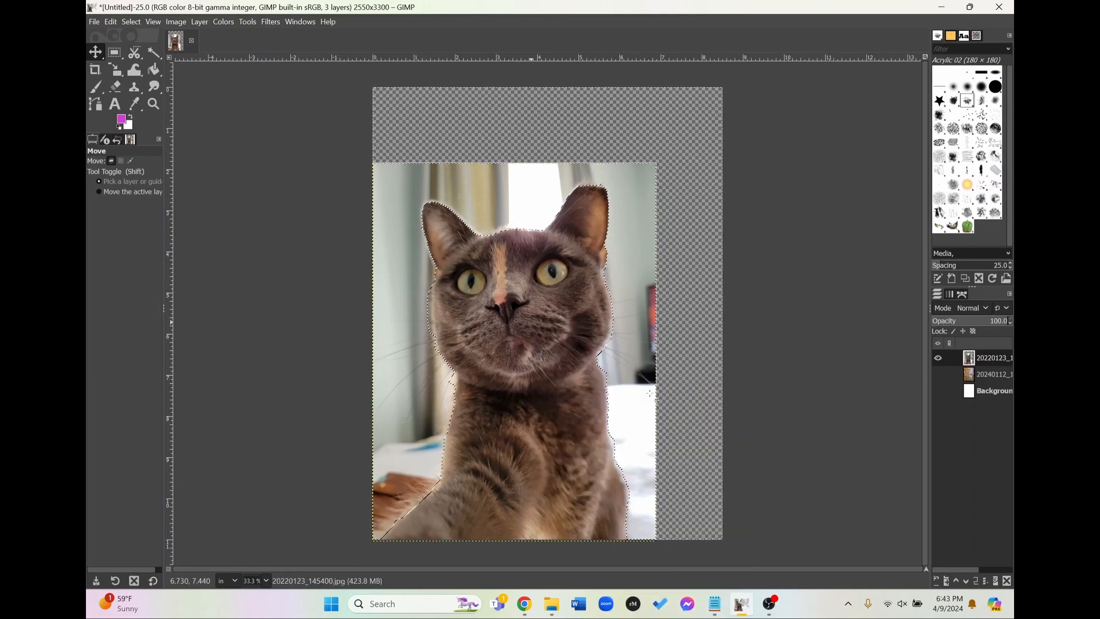
pyautogui.press('Delete')
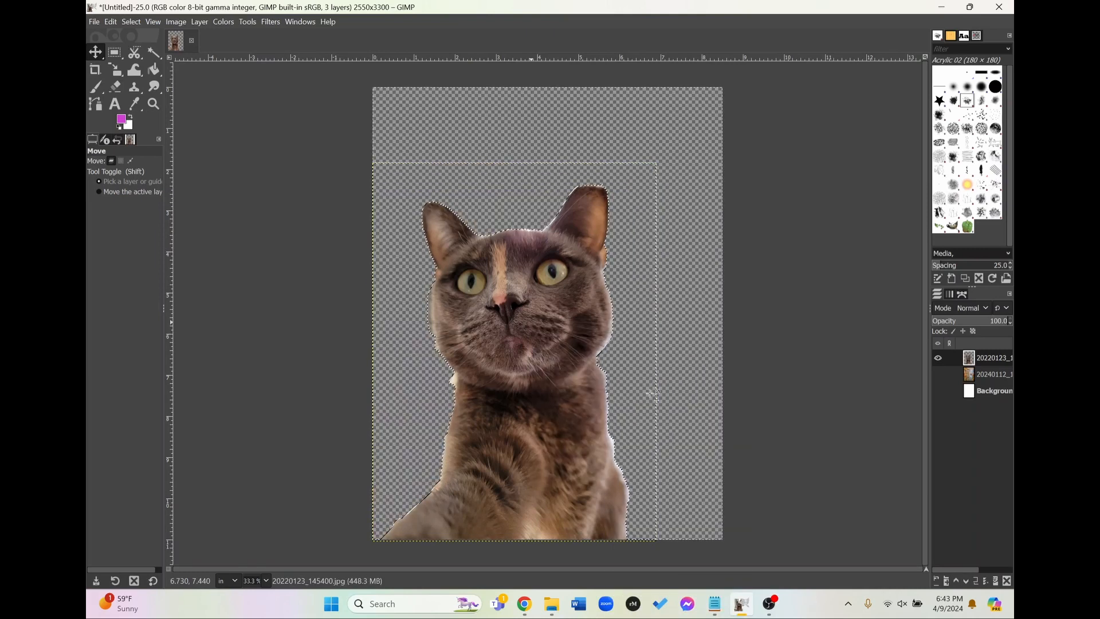
# Show the library photo and background layers again
pyautogui.click(938, 375)
pyautogui.click(939, 391)
# Nudge the cat cutout slightly down and to the left on the canvas, and clear the selection
pyautogui.moveTo(559, 381); pyautogui.dragTo(556, 383)
pyautogui.click(131, 21)
pyautogui.click(135, 49)
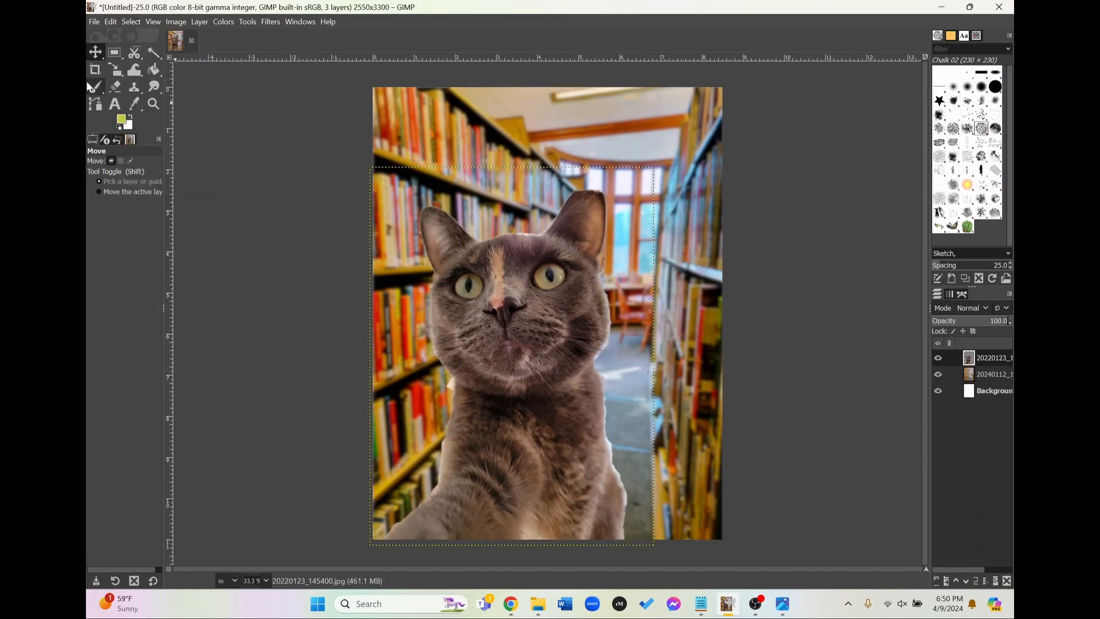
# Paint a yellow-green outline around the cat with the Chalk 02 paintbrush at size 78 and 46.5 opacity
pyautogui.click(96, 90)
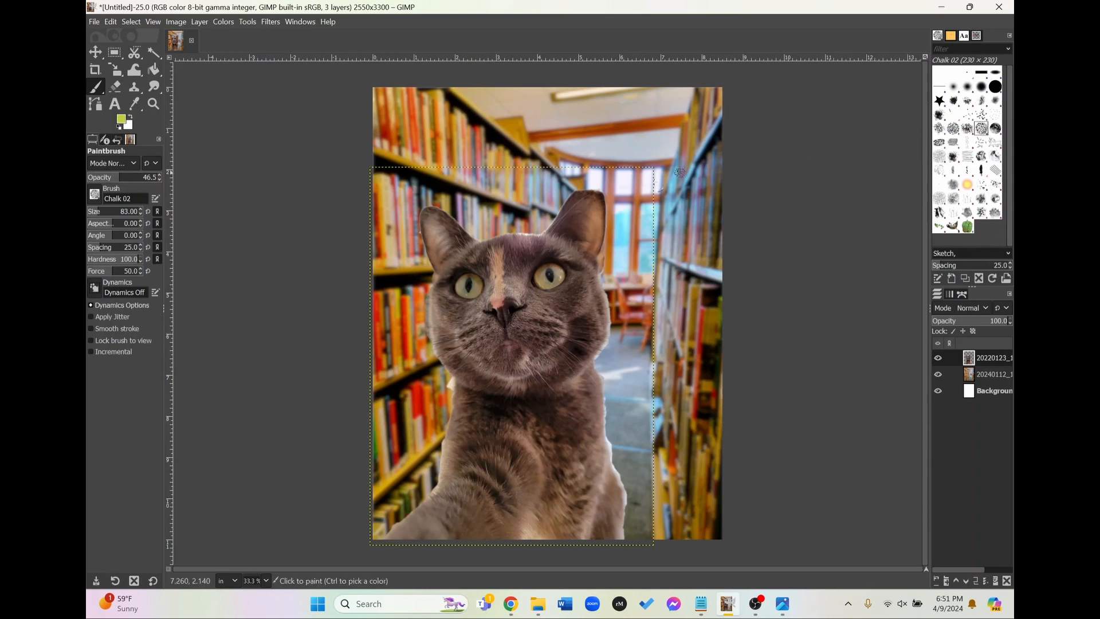
pyautogui.click(121, 120)
pyautogui.moveTo(570, 161); pyautogui.dragTo(571, 162)
pyautogui.click(636, 222)
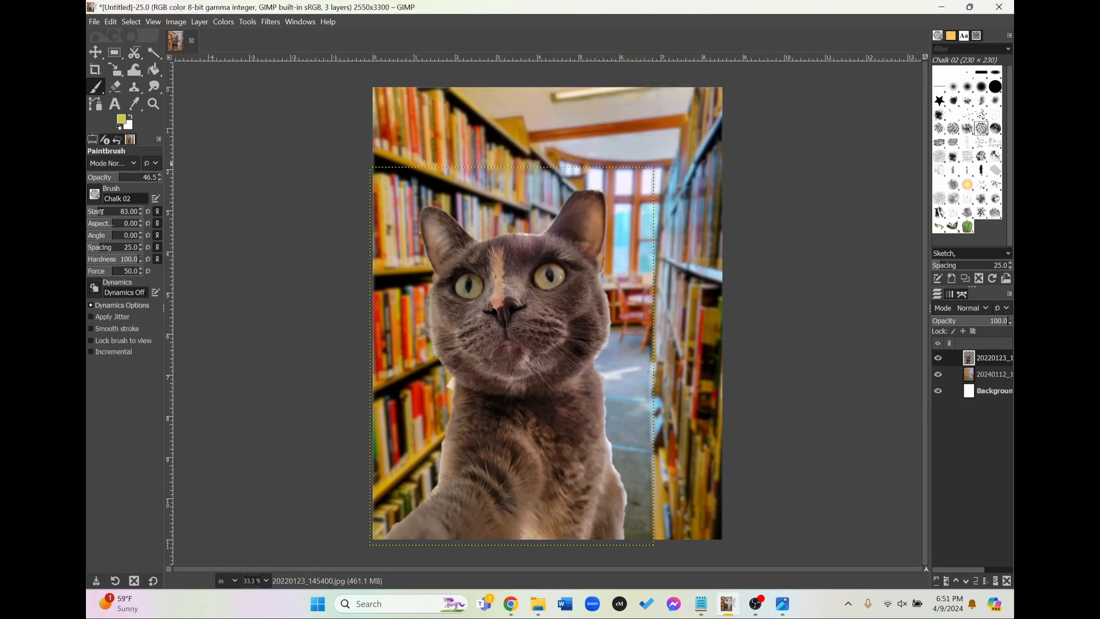
pyautogui.scroll(6, 102, 211)
pyautogui.moveTo(474, 234)
pyautogui.mouseDown()
pyautogui.moveTo(417, 207)
pyautogui.moveTo(432, 265)
pyautogui.moveTo(425, 314)
pyautogui.moveTo(451, 373)
pyautogui.moveTo(427, 498)
pyautogui.moveTo(375, 542)
pyautogui.moveTo(499, 233)
pyautogui.moveTo(541, 232)
pyautogui.moveTo(589, 185)
pyautogui.moveTo(609, 229)
pyautogui.moveTo(626, 552)
pyautogui.mouseUp()
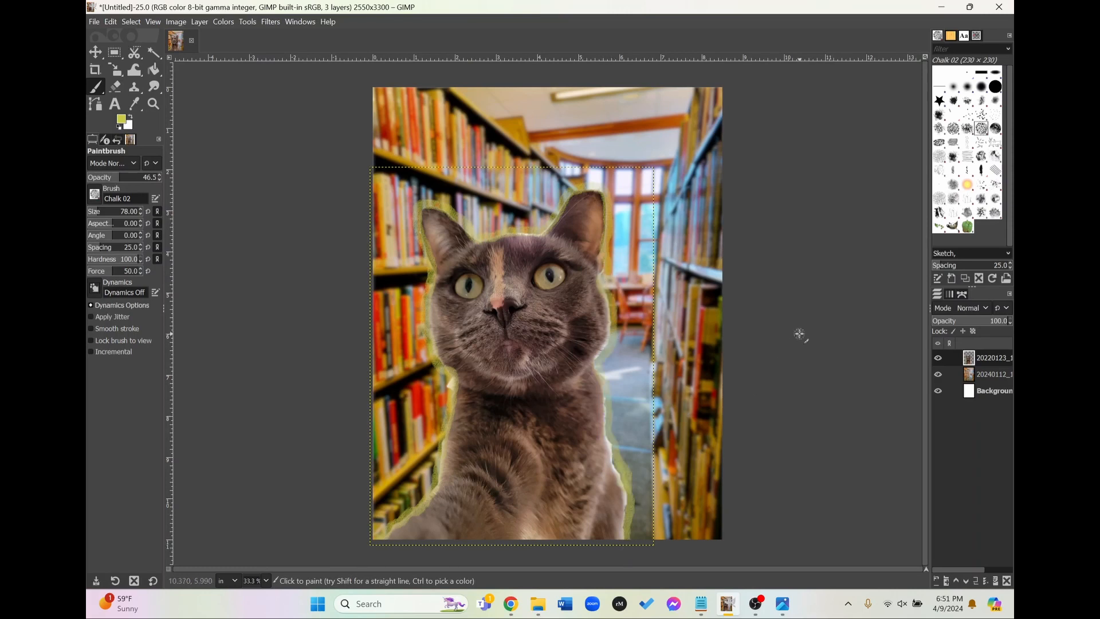
# Add the text "The Library is Cat-tastic!!!" in a box about 5.890 × 2.490 inches above the cat
pyautogui.click(114, 104)
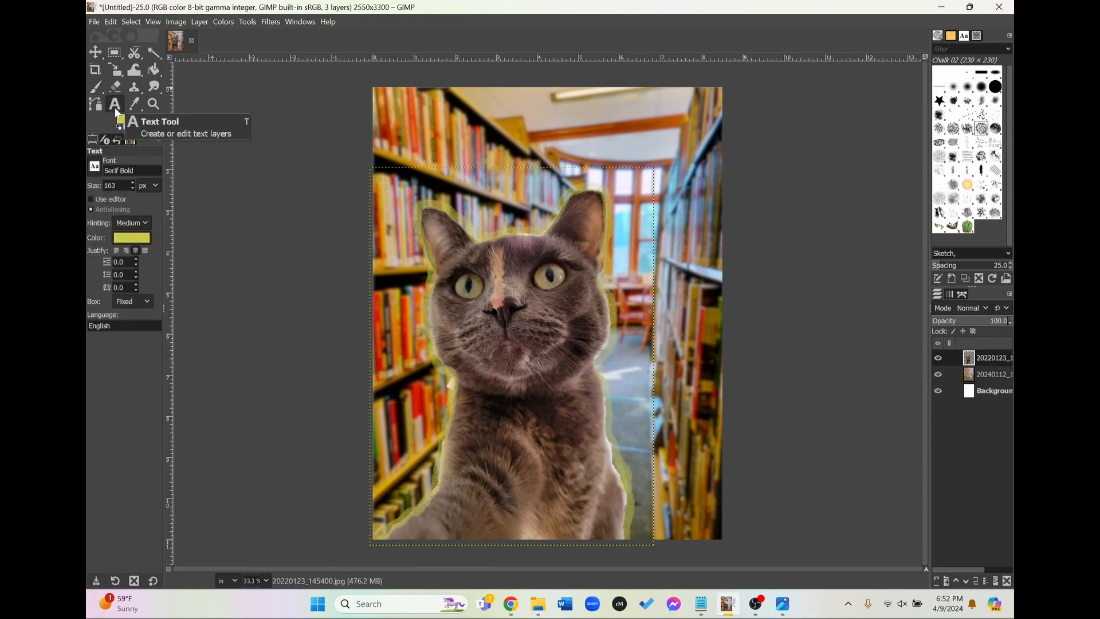
pyautogui.moveTo(439, 120); pyautogui.dragTo(684, 225)
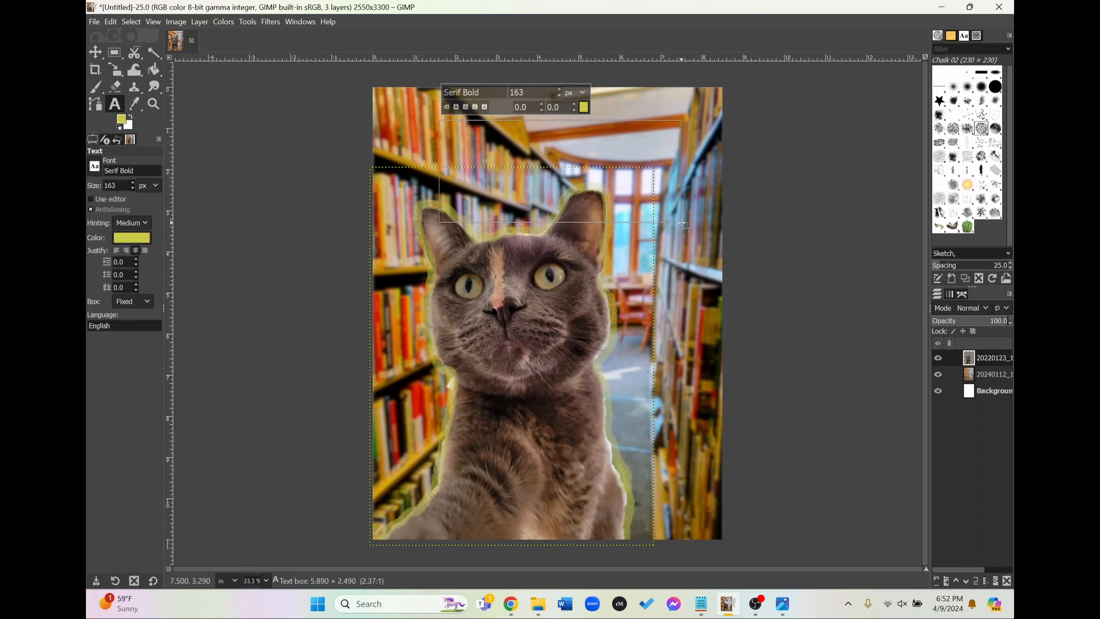
pyautogui.write('The Library is Cat-ta')
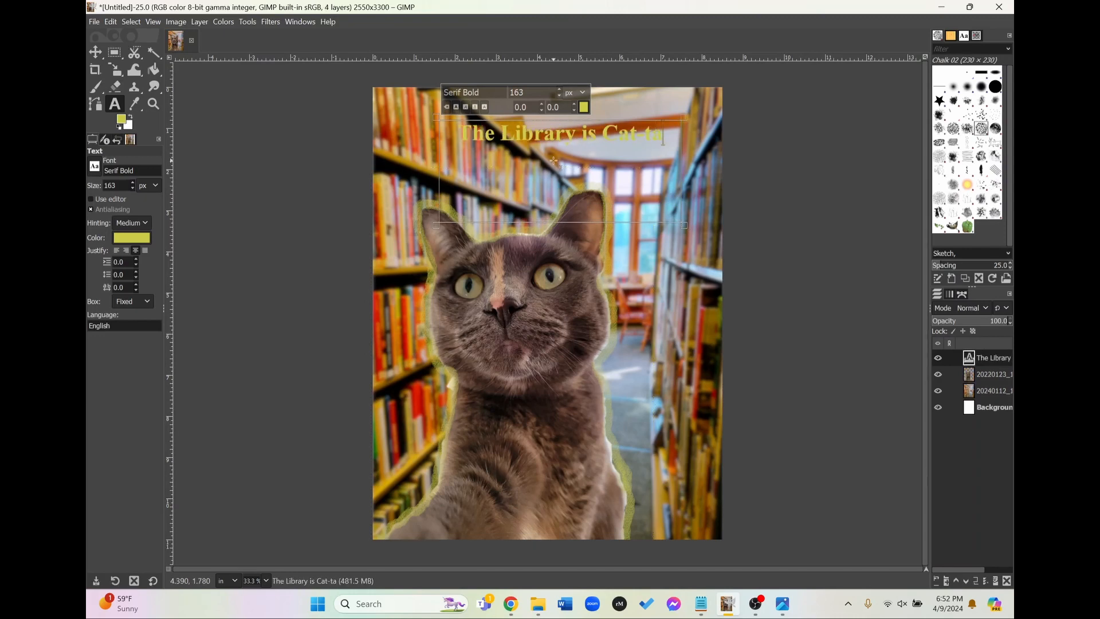
pyautogui.write('stic!!!')
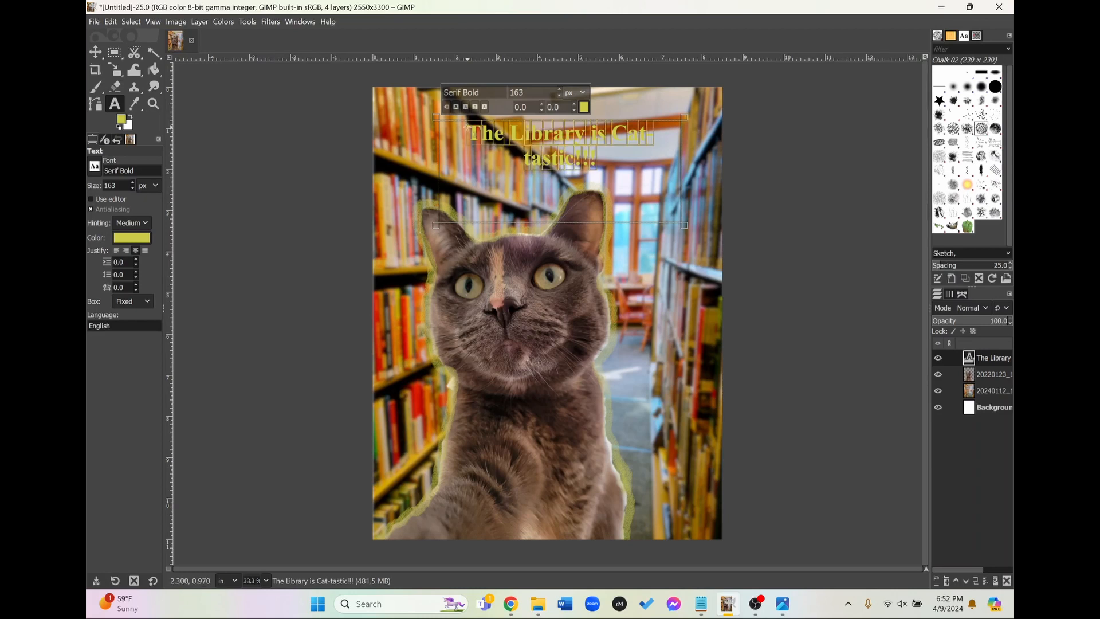
# Set the title text's color to white and its size to 247 px
pyautogui.click(132, 237)
pyautogui.click(101, 187)
pyautogui.click(227, 326)
pyautogui.click(131, 181)
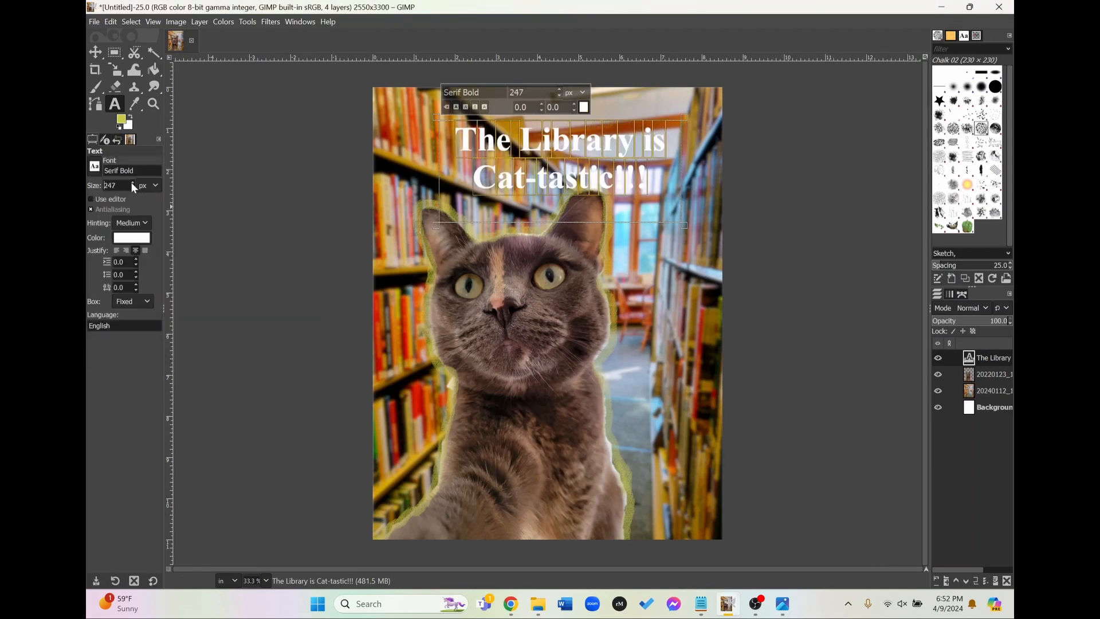
# Apply a Drop Shadow filter with its default settings to the white title text
pyautogui.click(268, 22)
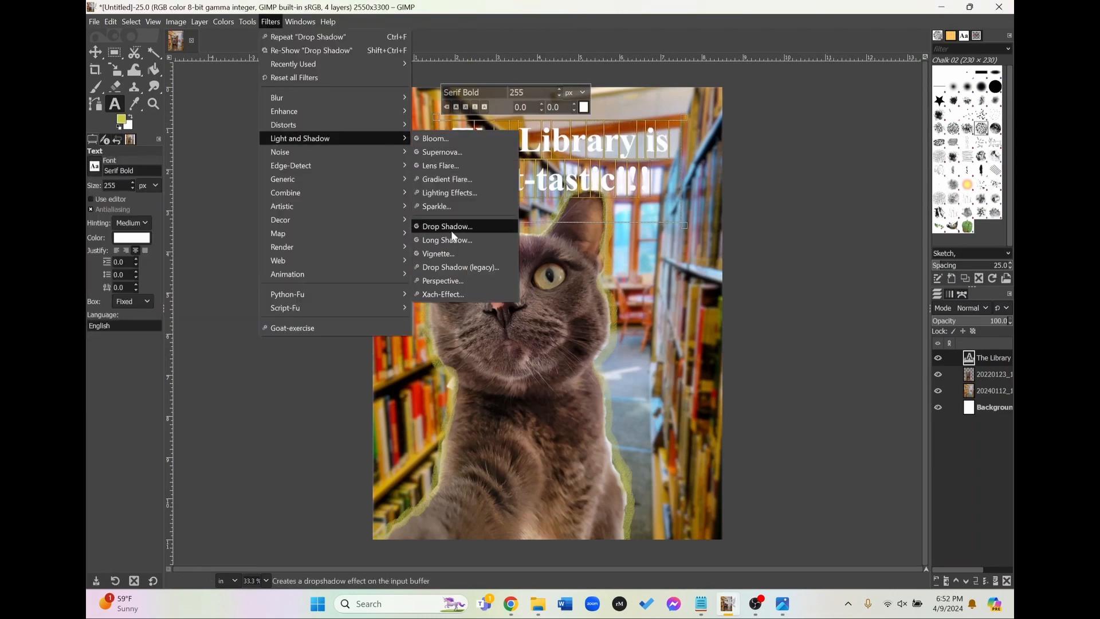
pyautogui.click(449, 225)
pyautogui.click(764, 275)
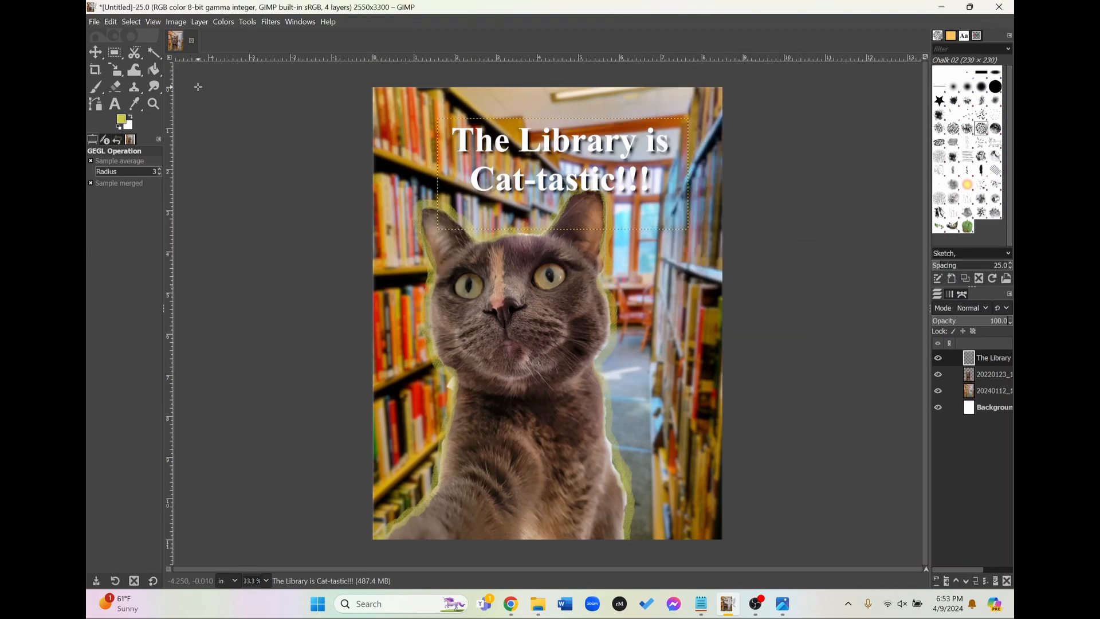
pyautogui.click(95, 22)
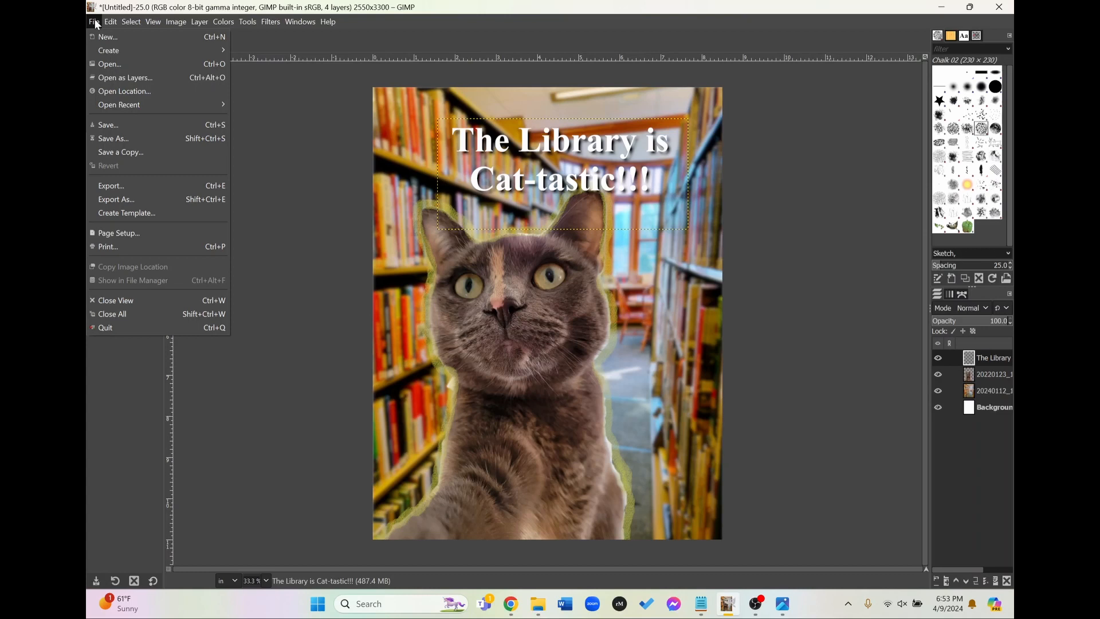
pyautogui.click(140, 141)
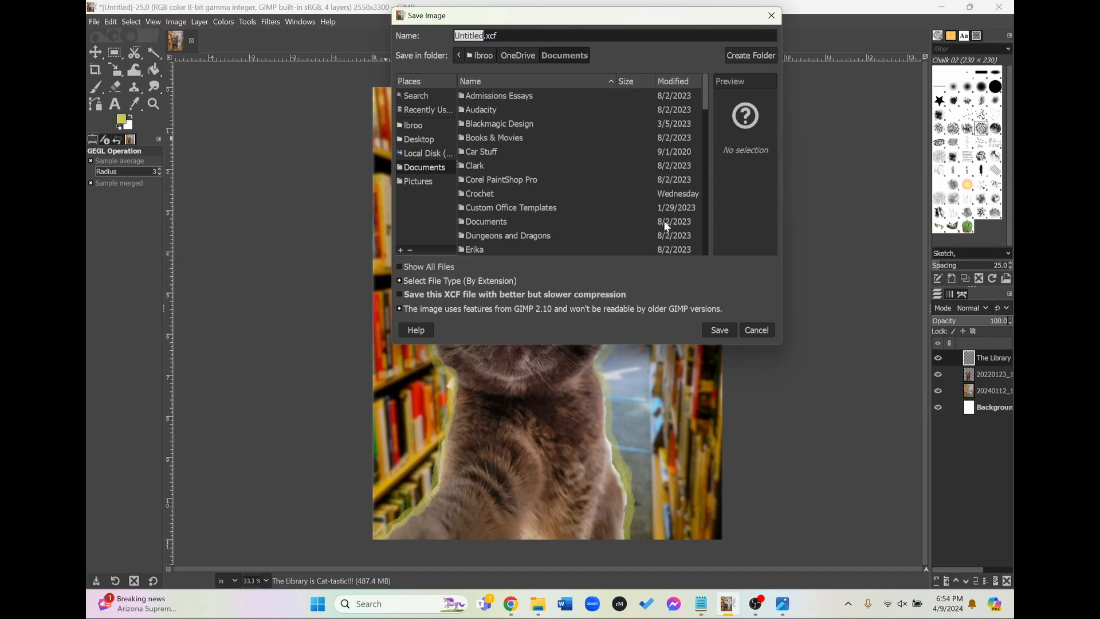
pyautogui.click(762, 331)
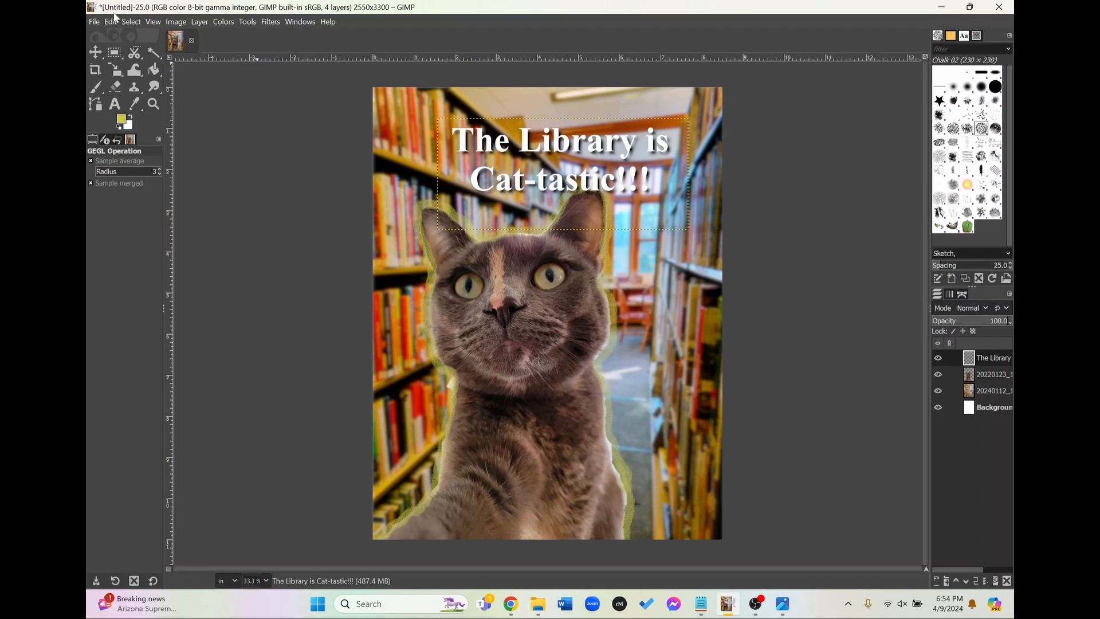
# Export the poster to the Documents folder as cattastic.jpg, accepting the offered export options
pyautogui.click(94, 21)
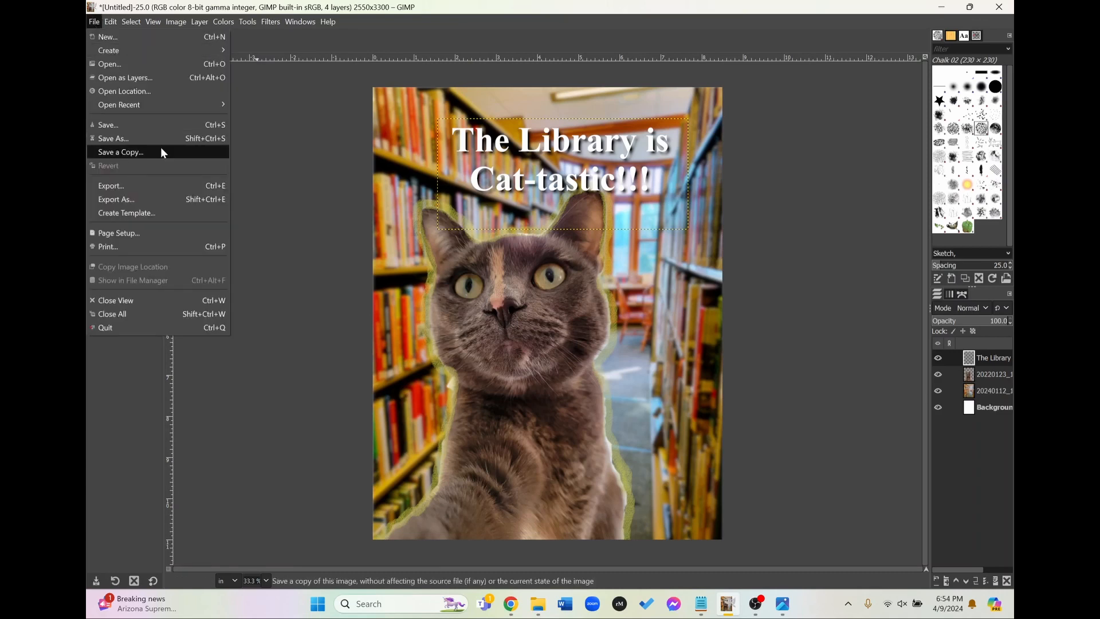
pyautogui.click(164, 199)
pyautogui.click(212, 94)
pyautogui.press('BackSpace')
pyautogui.press('BackSpace')
pyautogui.press('BackSpace')
pyautogui.write('jpg')
pyautogui.doubleClick(172, 94)
pyautogui.write('cattastic')
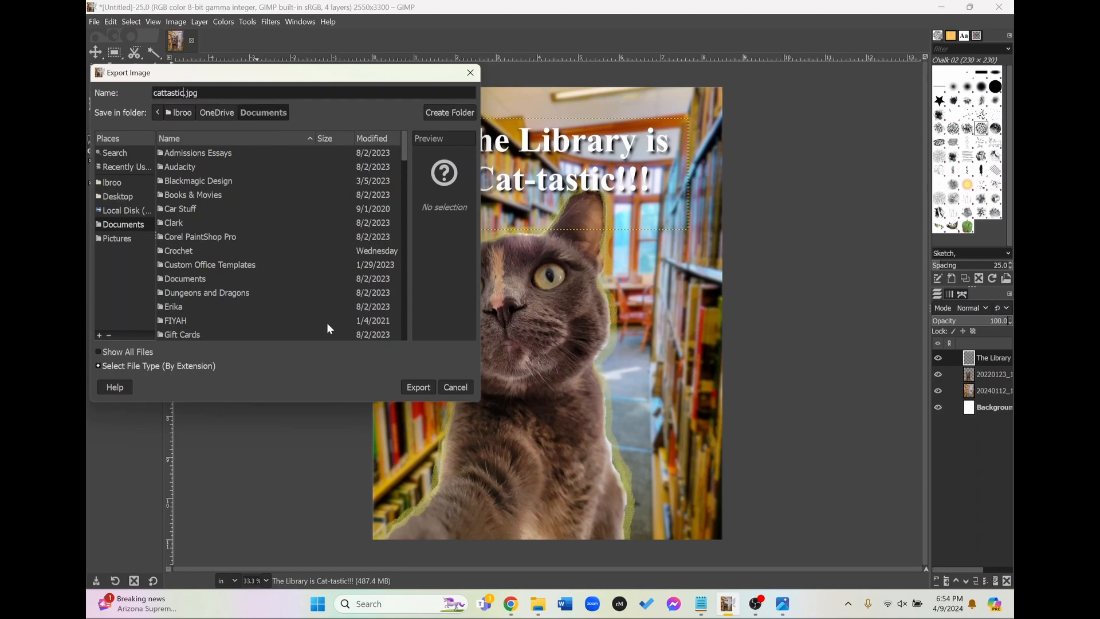
pyautogui.press('Return')
pyautogui.press('Return')
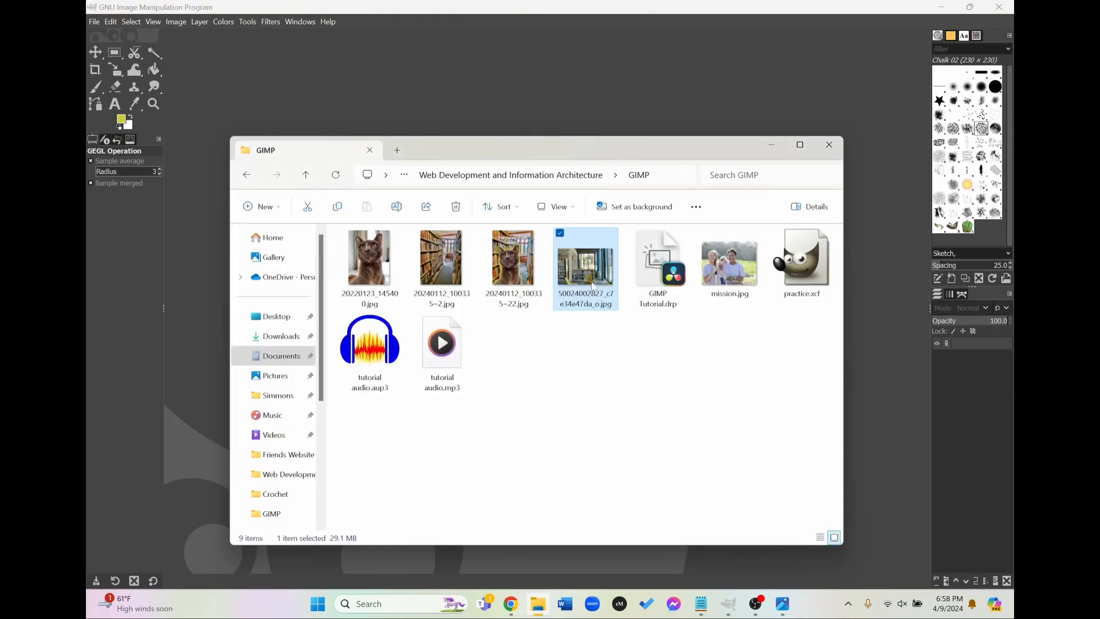
pyautogui.moveTo(592, 285); pyautogui.dragTo(508, 112)
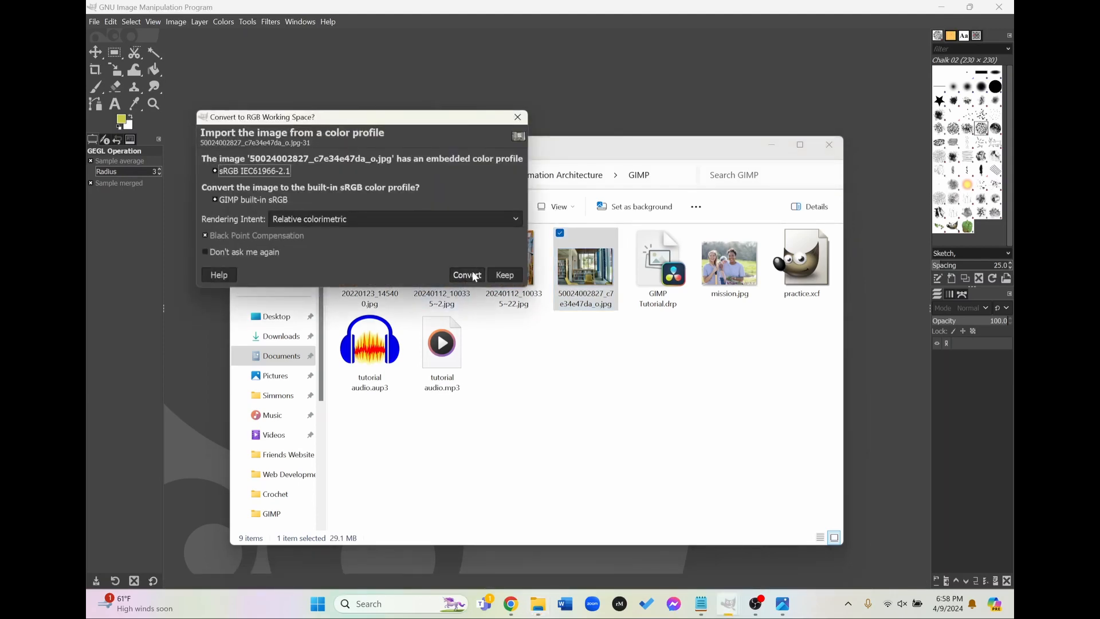
pyautogui.click(474, 275)
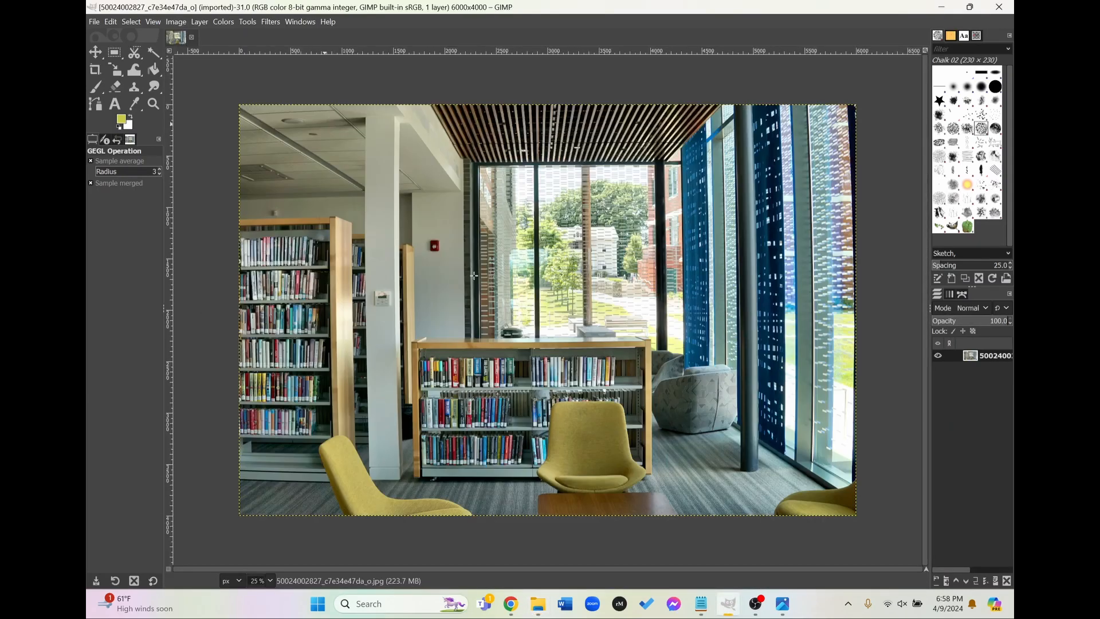
pyautogui.click(174, 22)
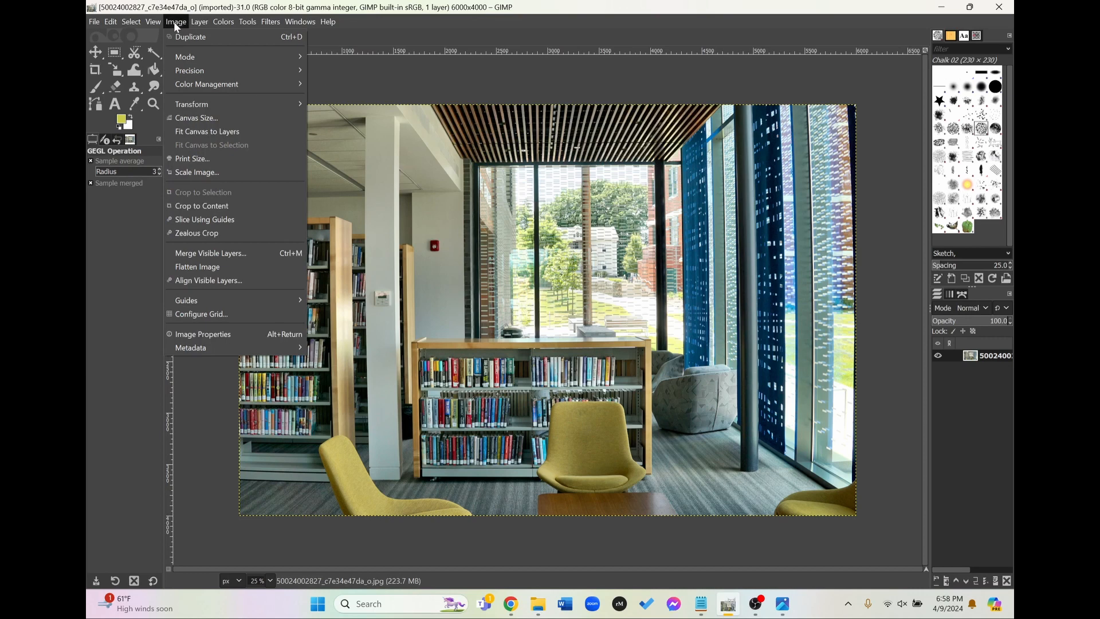
pyautogui.click(236, 171)
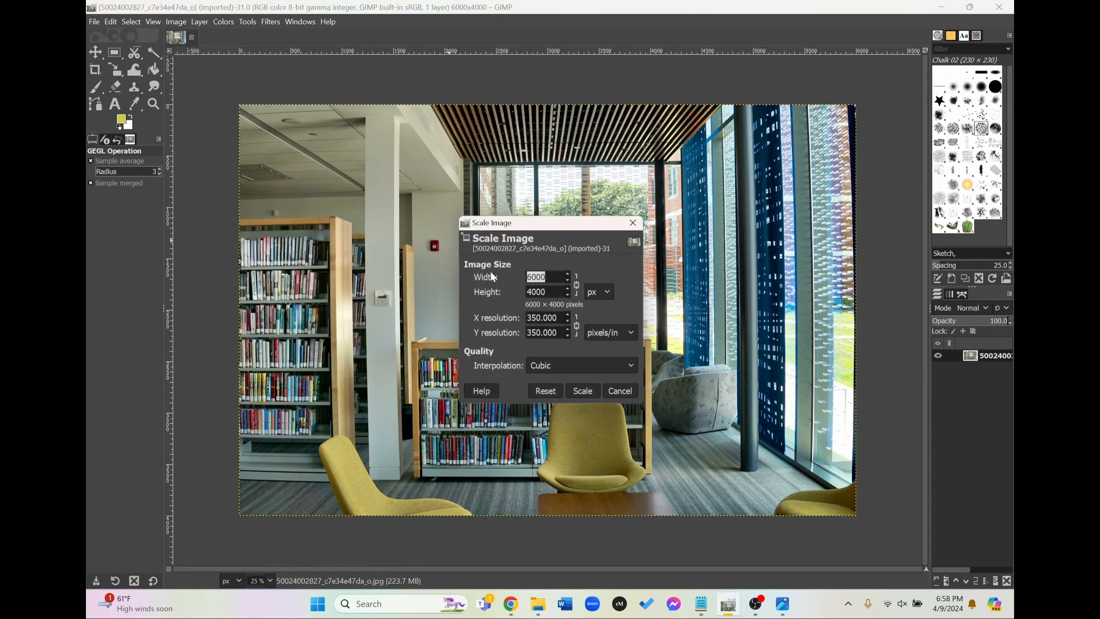
pyautogui.write('90')
pyautogui.click(578, 390)
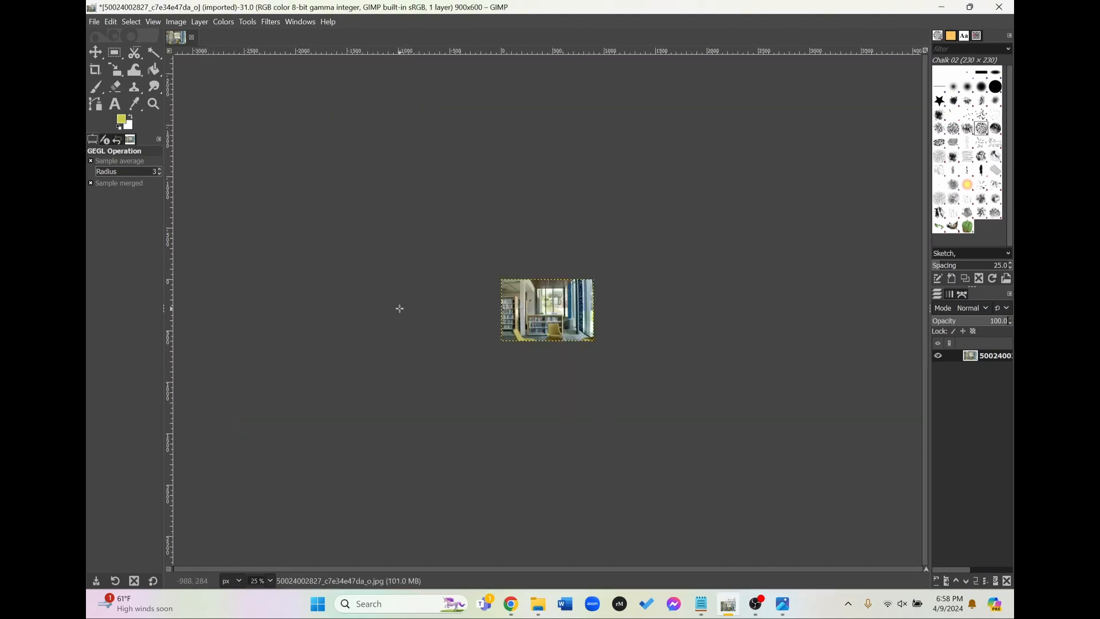
# Examine the scaled library photo at up to 200% zoom, and zoom back out
pyautogui.click(154, 105)
pyautogui.click(571, 329)
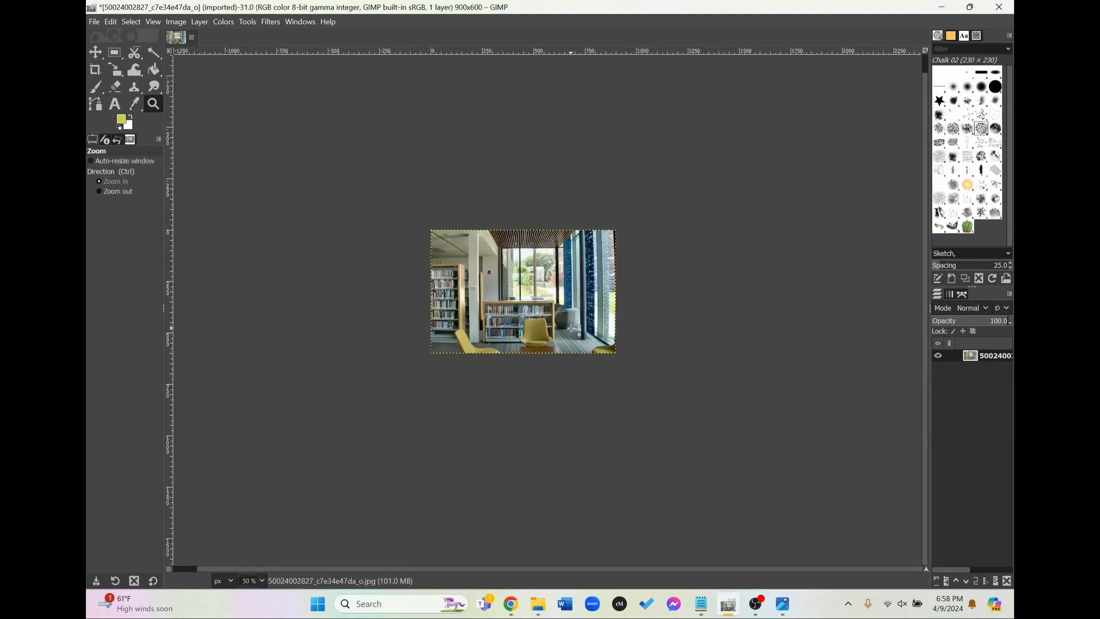
pyautogui.click(570, 329)
pyautogui.click(570, 329)
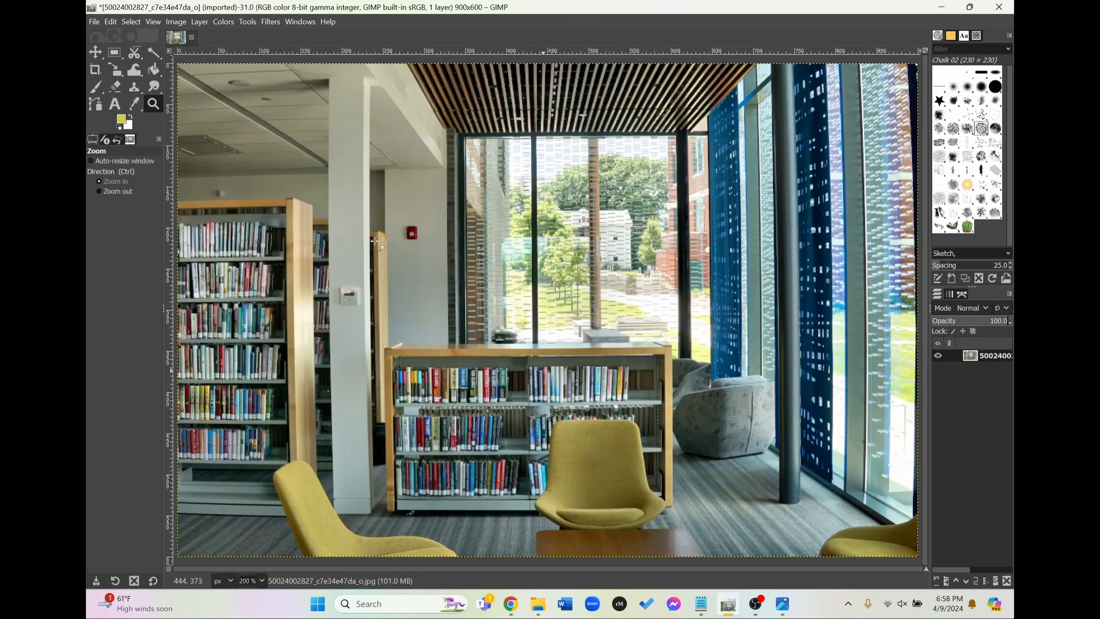
pyautogui.click(119, 190)
pyautogui.click(432, 366)
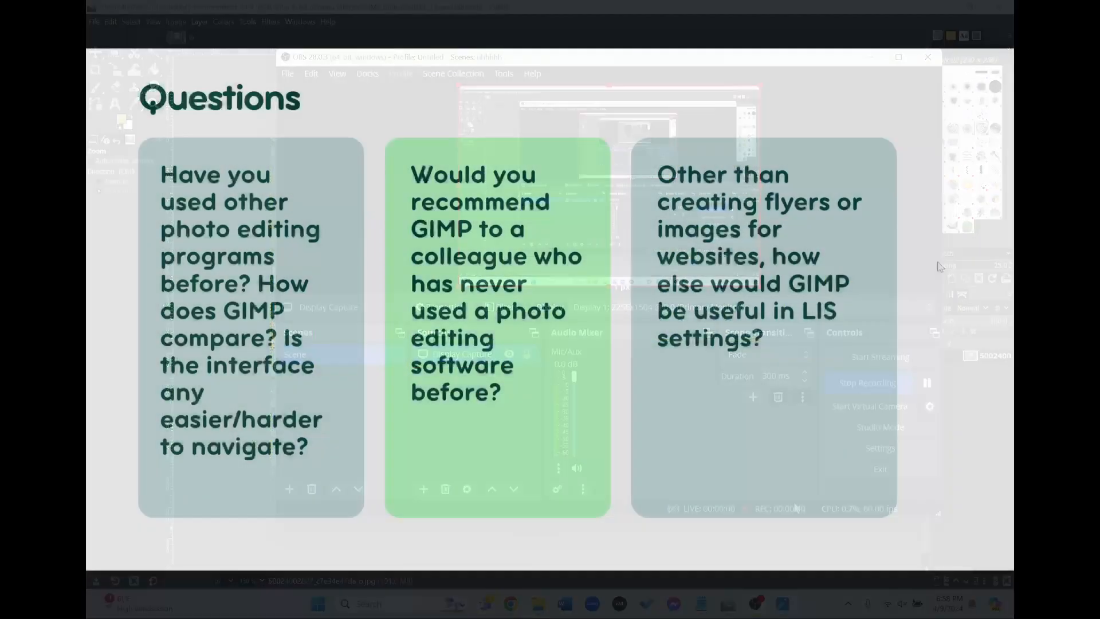